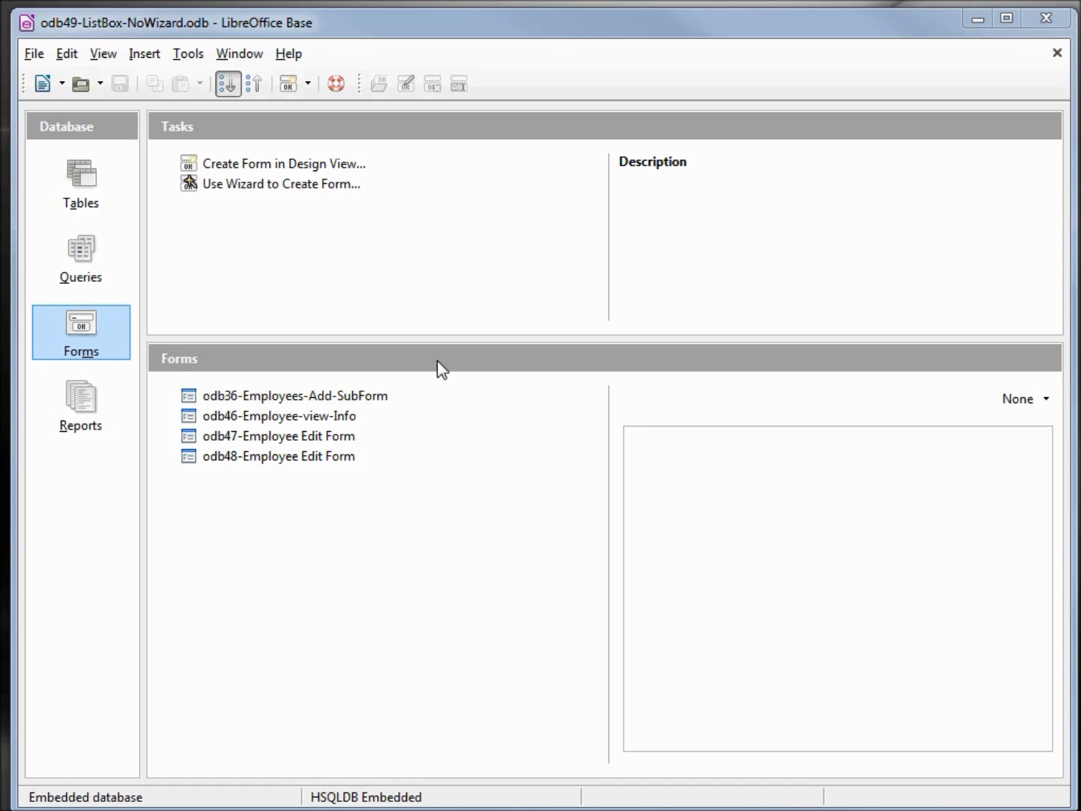
# Step: Open the form odb48-Employee Edit Form for editing and turn the control wizards off
pyautogui.rightClick(292, 456)
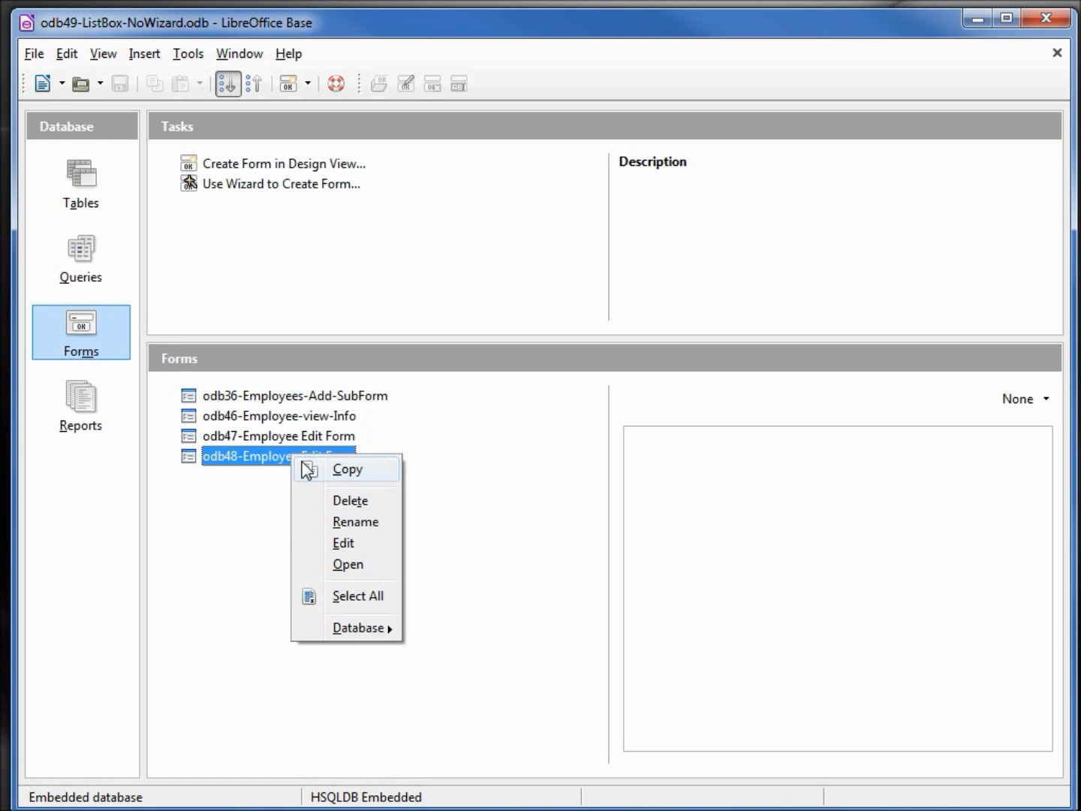
pyautogui.click(345, 543)
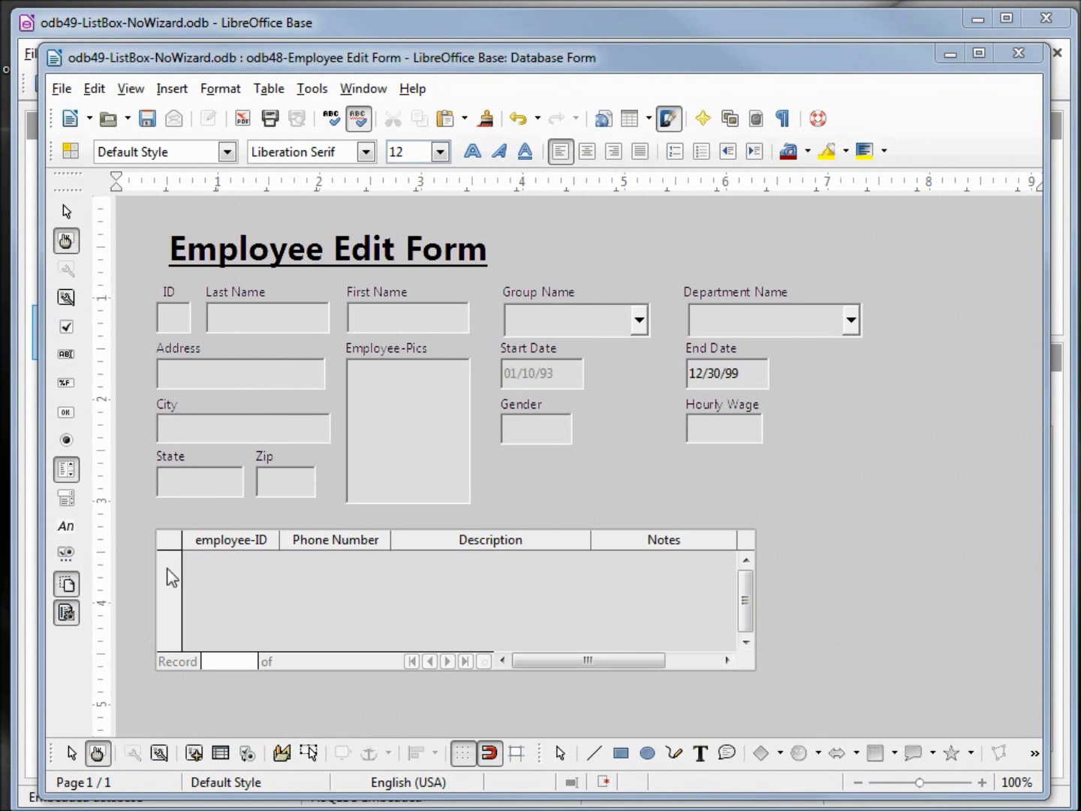
pyautogui.click(66, 614)
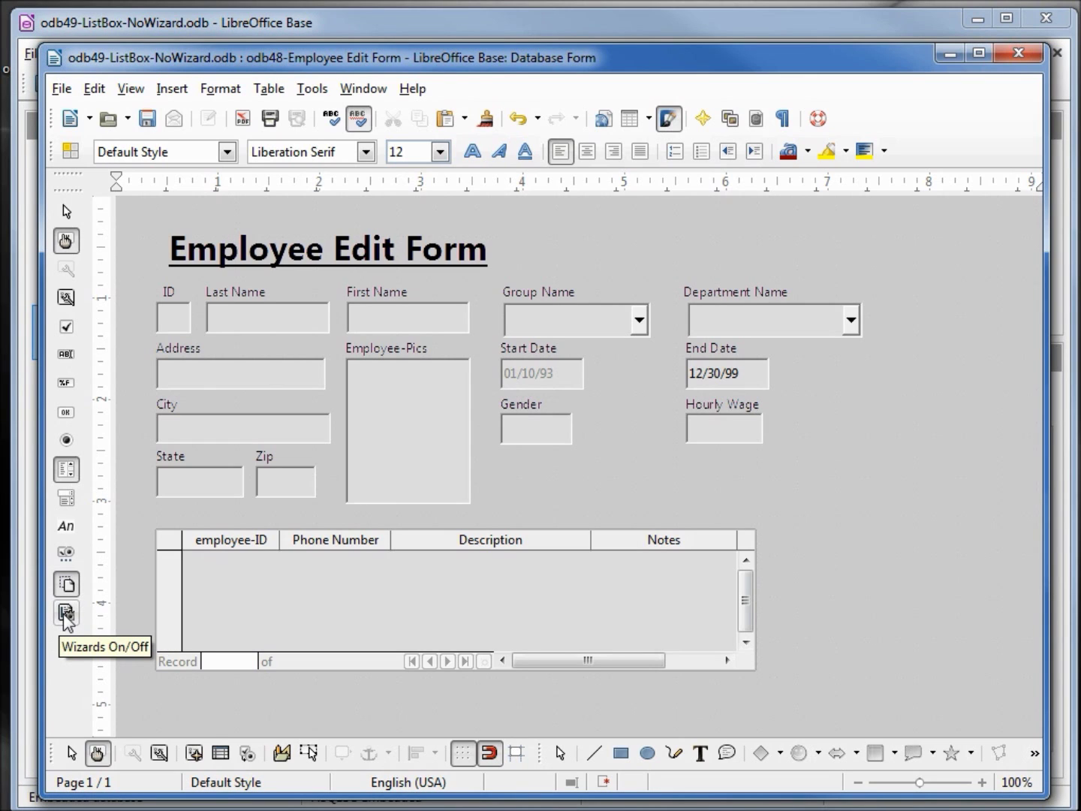
# Step: Draw a list box about 1.58 by 0.33 inches beside the existing Department Name list box
pyautogui.click(68, 468)
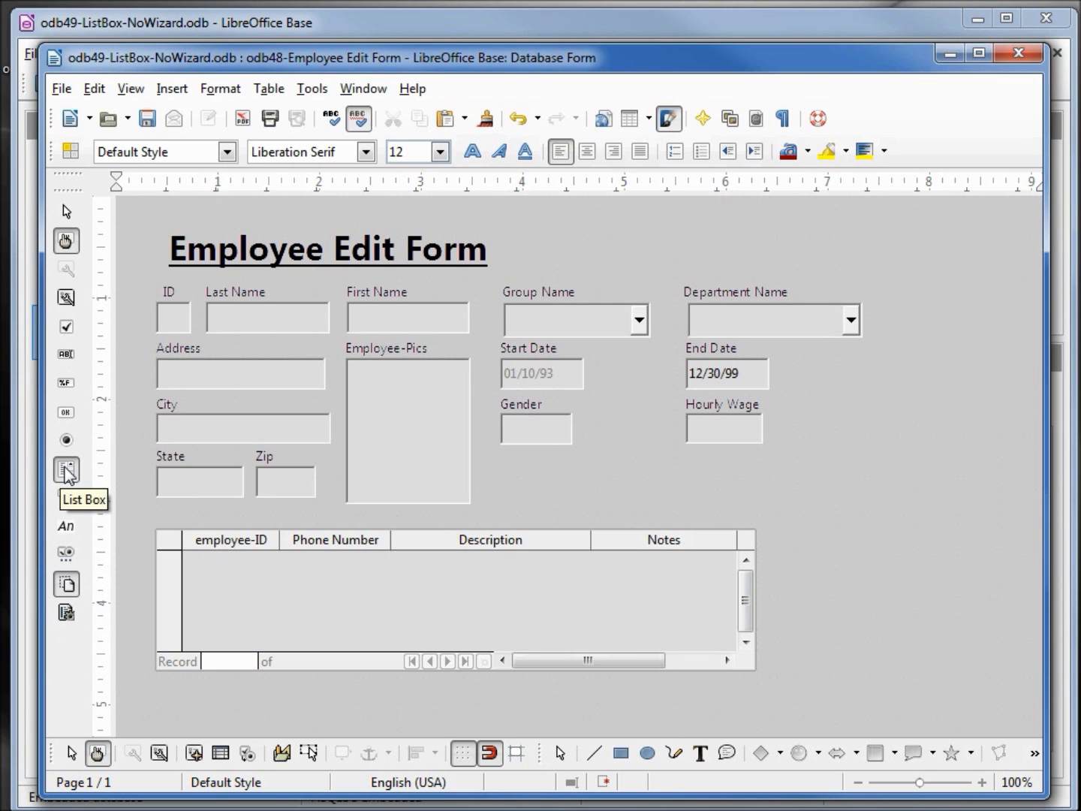
pyautogui.click(66, 470)
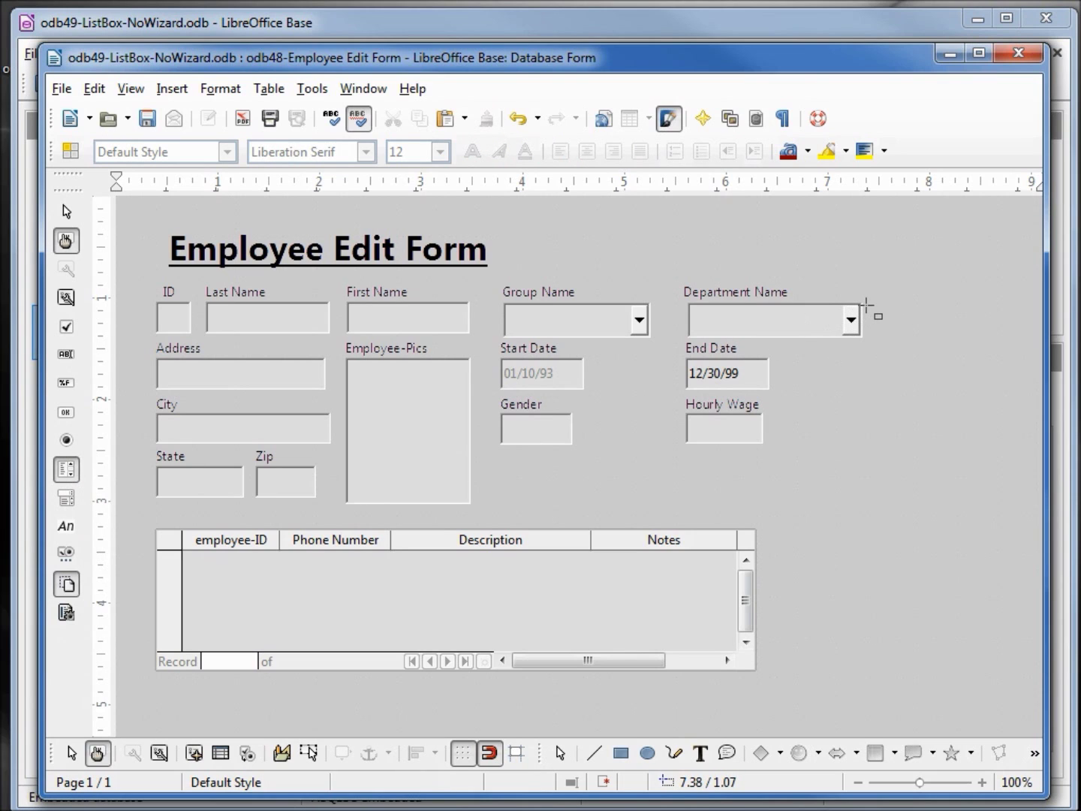
pyautogui.moveTo(870, 304)
pyautogui.mouseDown()
pyautogui.moveTo(870, 328)
pyautogui.moveTo(916, 342)
pyautogui.moveTo(1028, 339)
pyautogui.mouseUp()
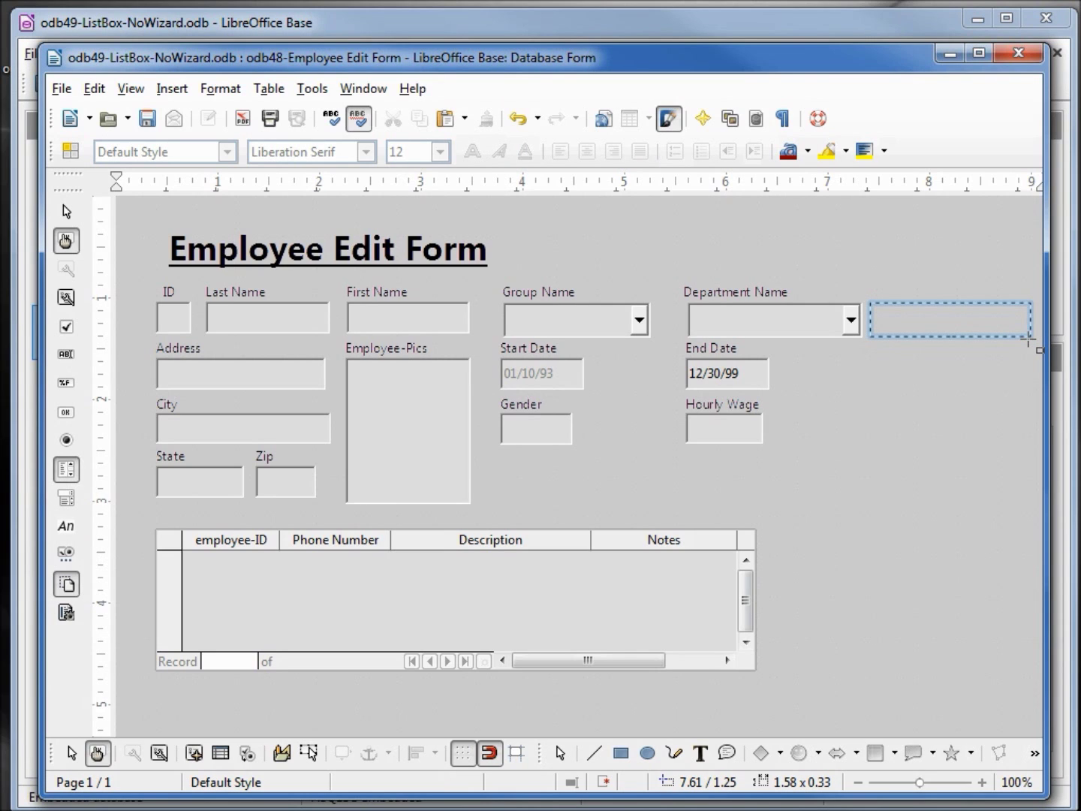
pyautogui.moveTo(1028, 340); pyautogui.dragTo(1029, 340)
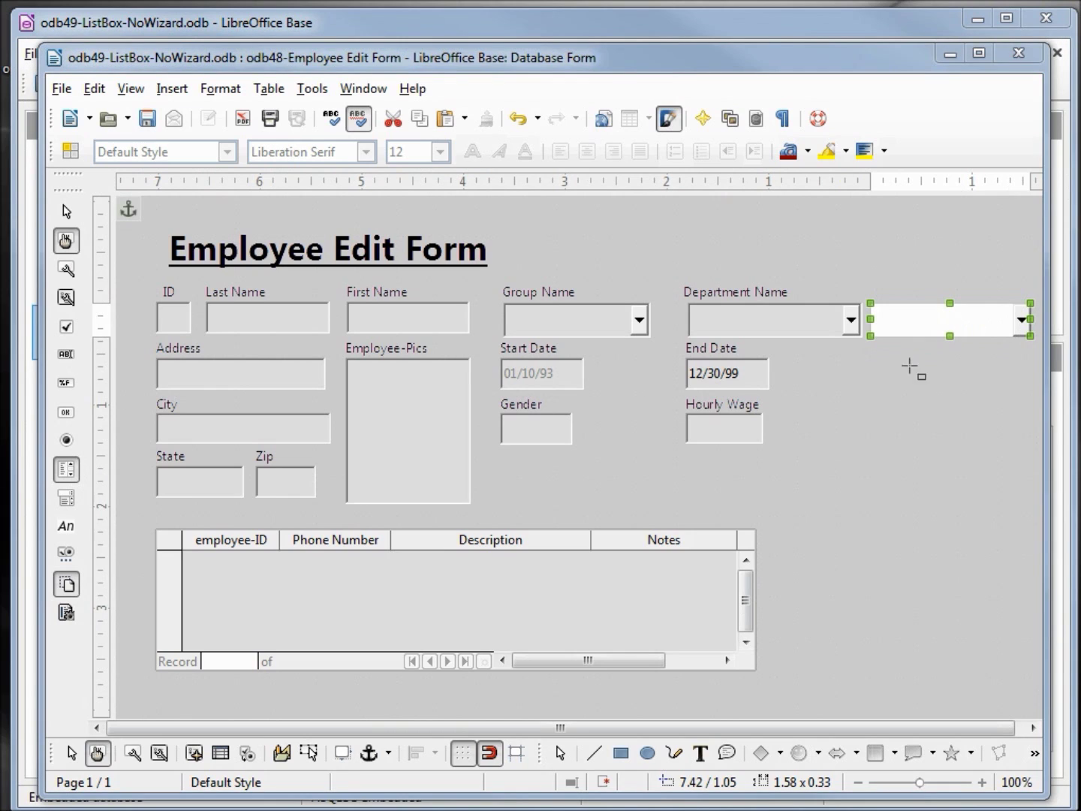
# Step: Show the control properties and review the existing Department Name list box's general, event and data settings
pyautogui.click(133, 753)
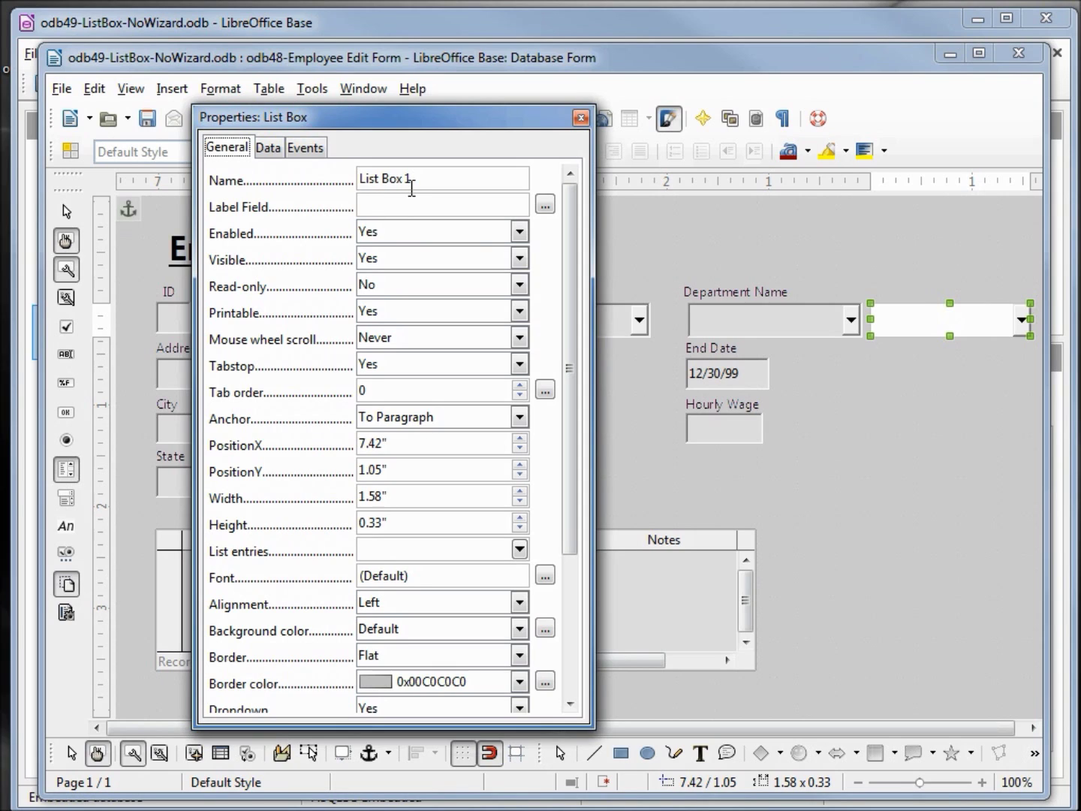
pyautogui.click(745, 326)
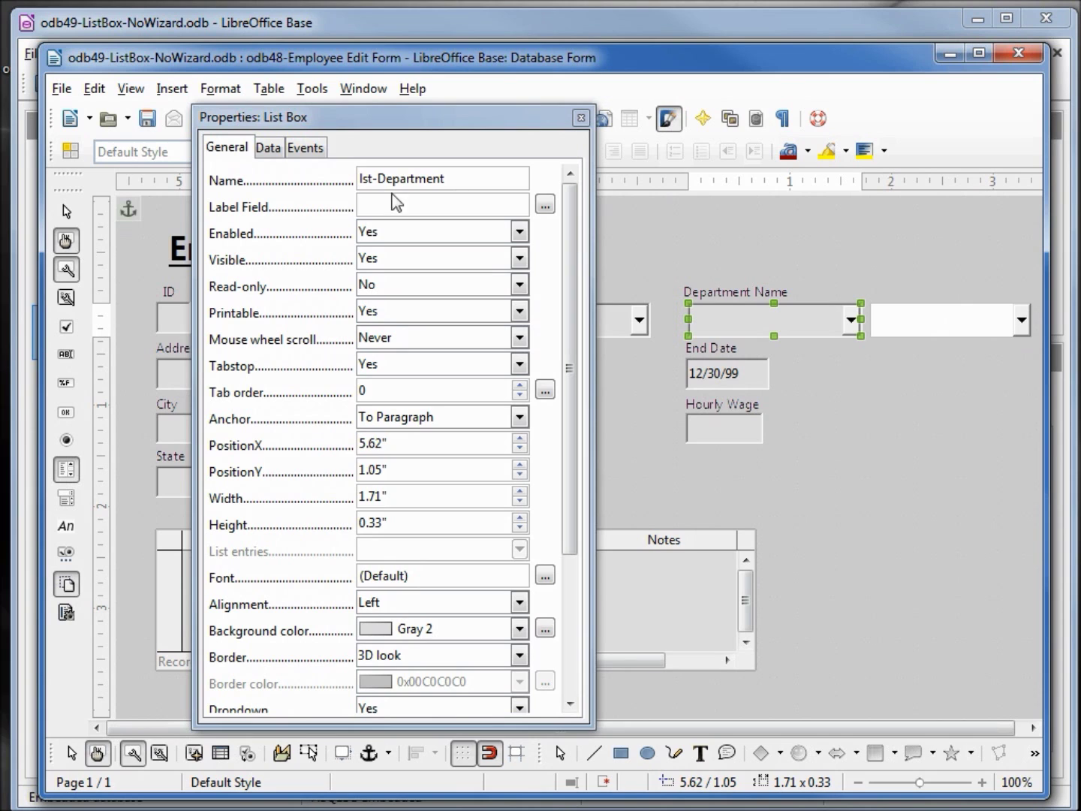
pyautogui.click(315, 154)
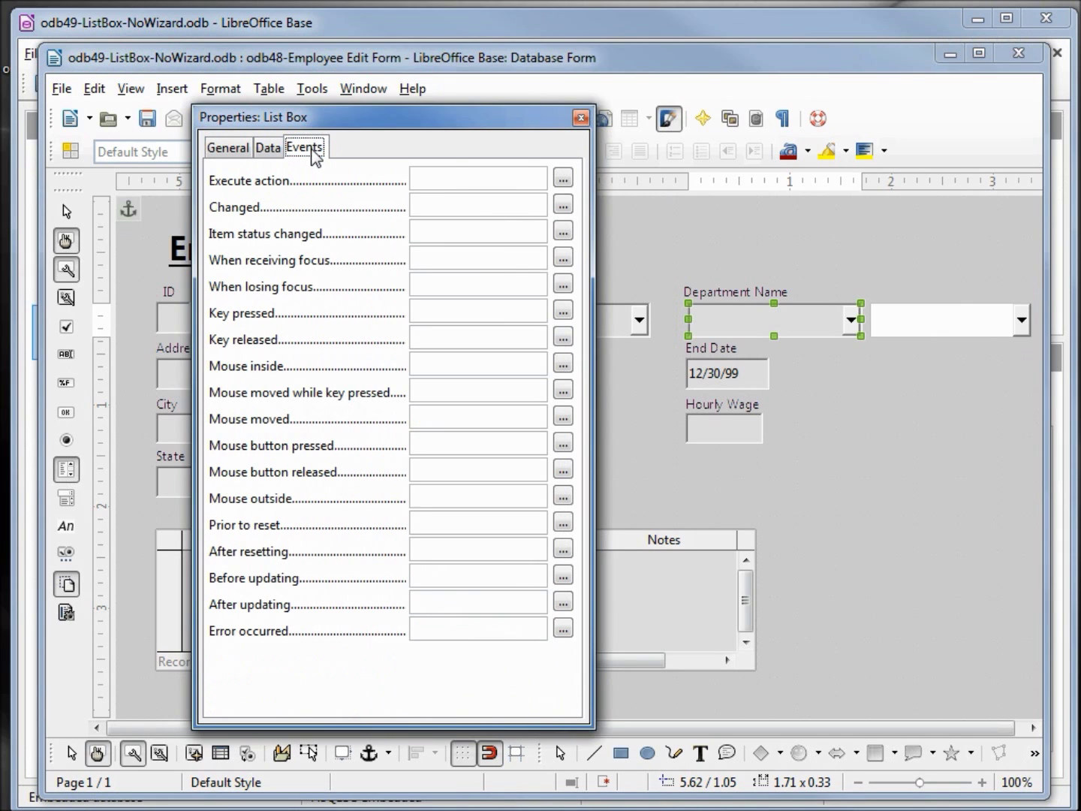
pyautogui.click(226, 152)
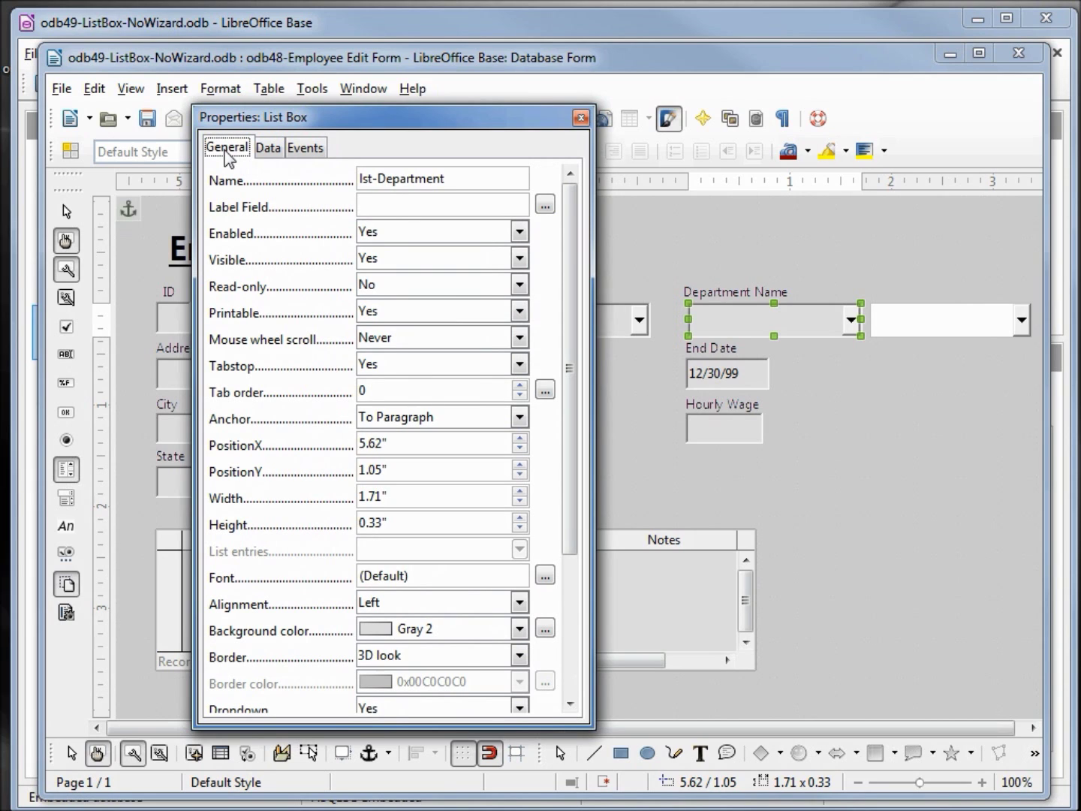
pyautogui.click(272, 151)
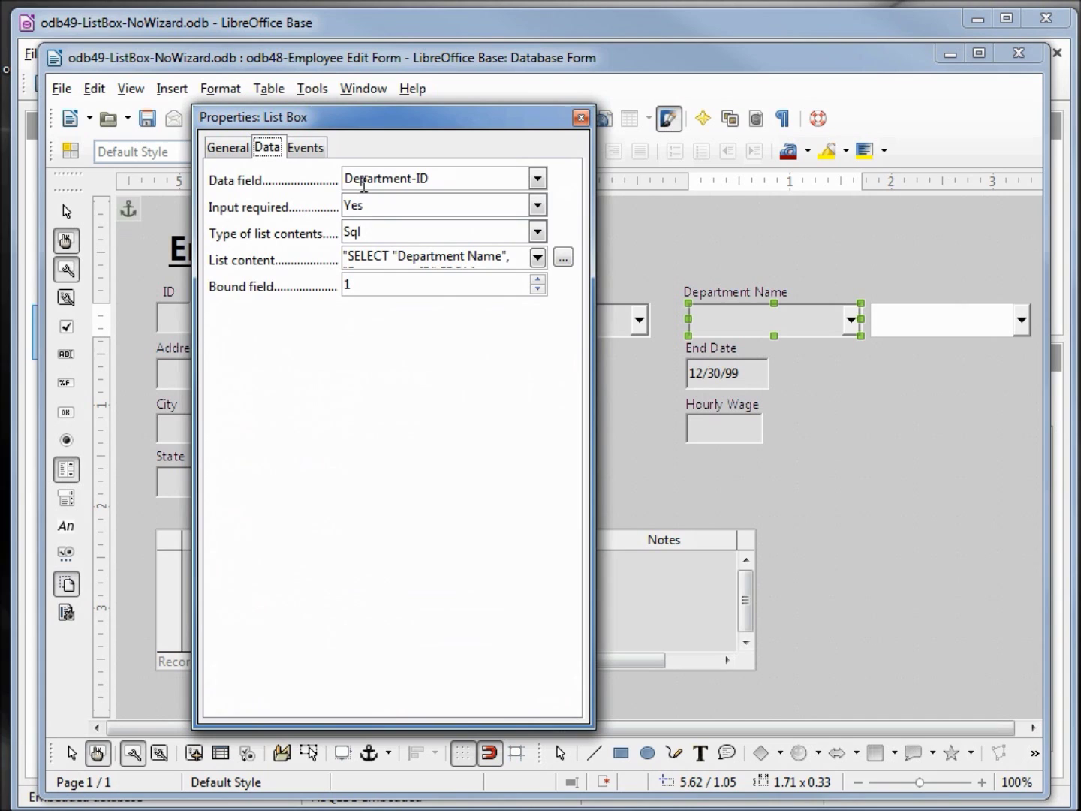
# Step: Set the new list box's data field to Department-ID
pyautogui.click(949, 318)
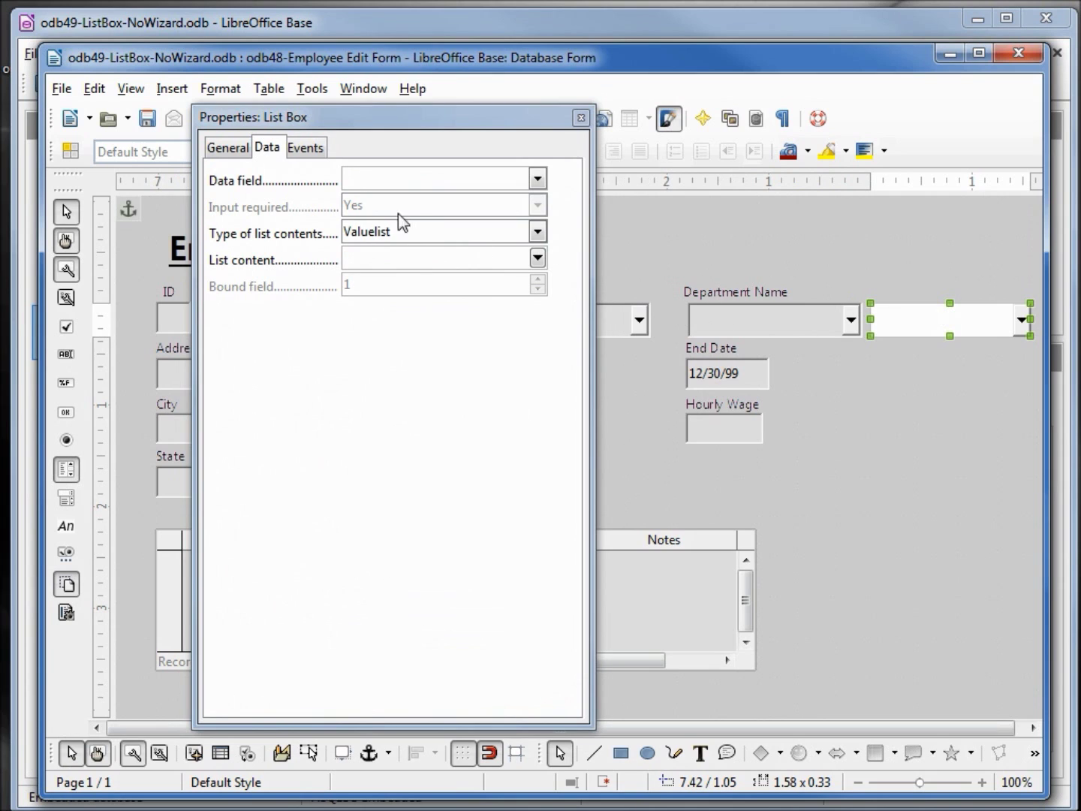
pyautogui.click(537, 180)
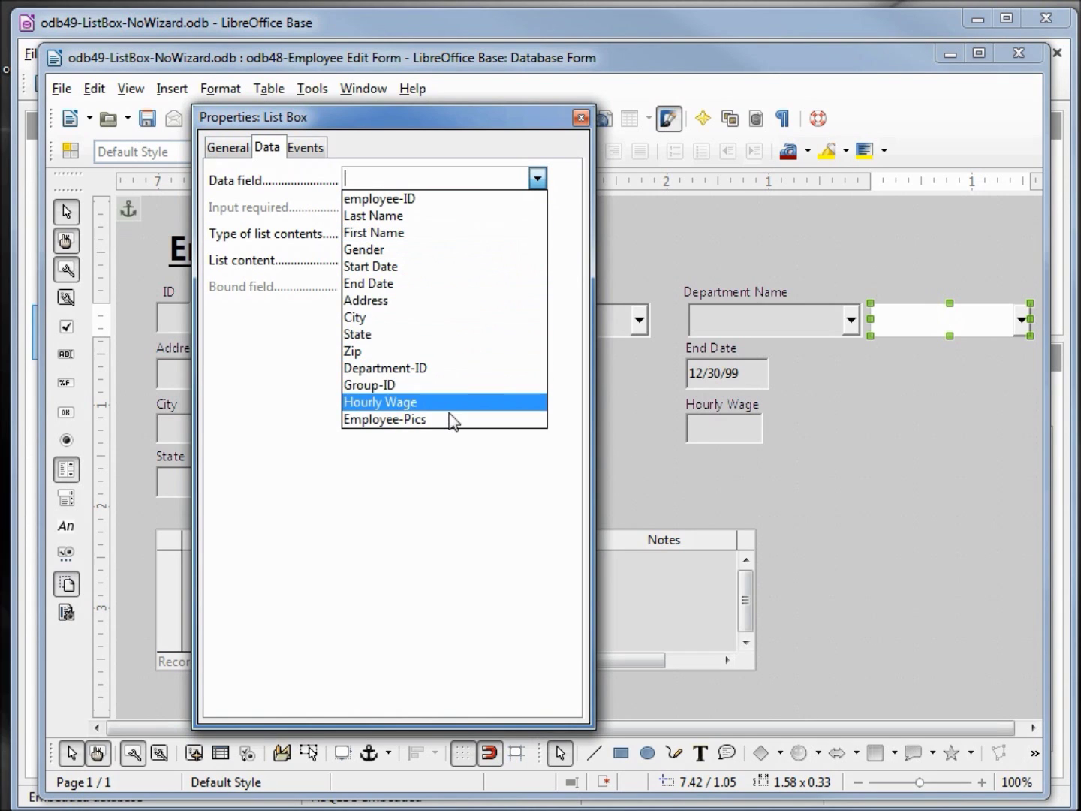
pyautogui.click(452, 373)
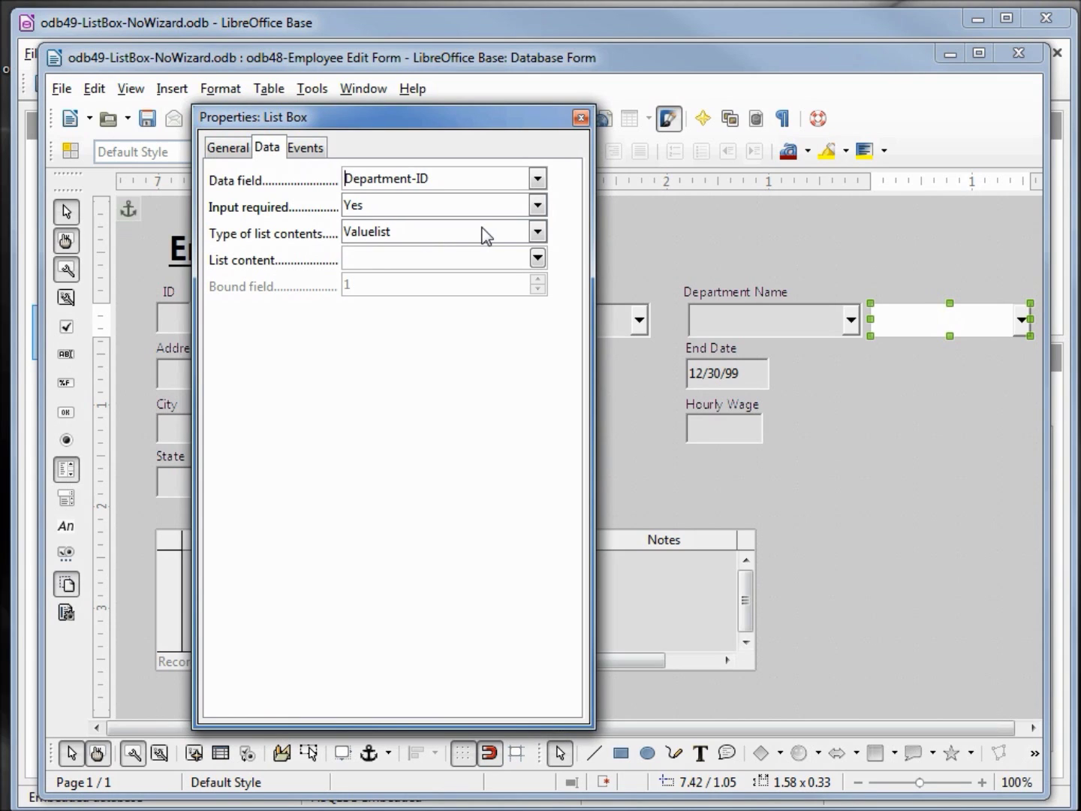
# Step: Examine the full SQL statement in the existing Department Name list box's list content
pyautogui.click(773, 328)
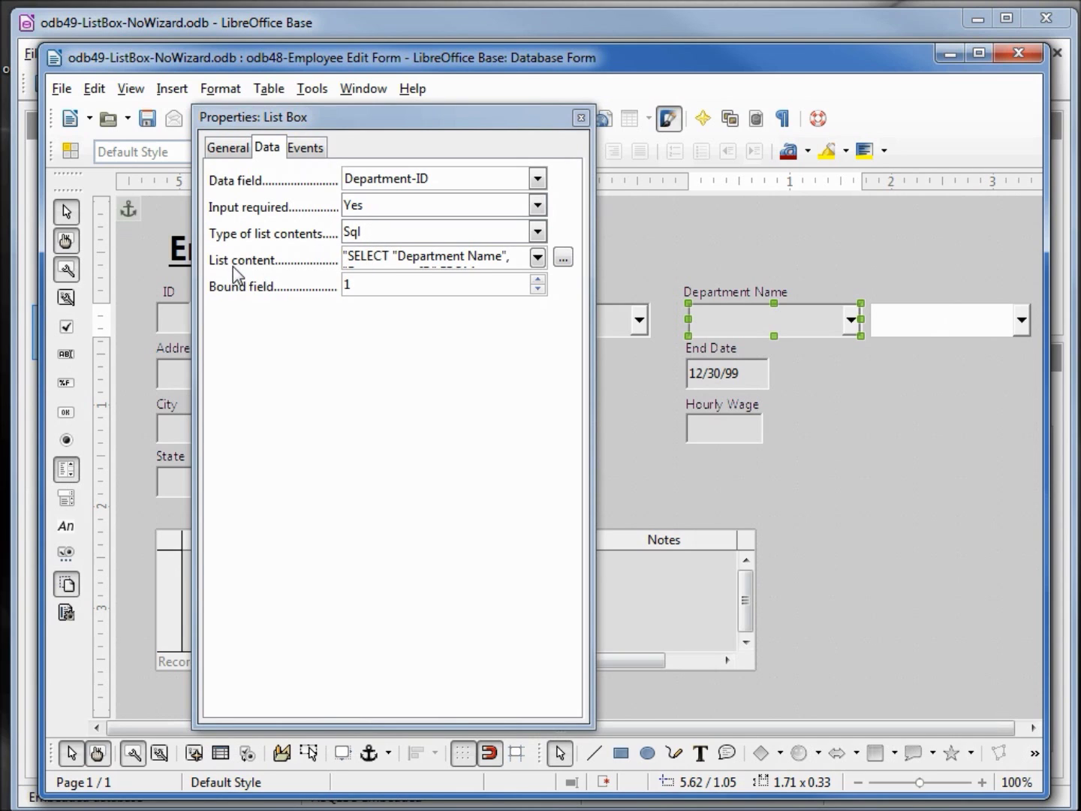
pyautogui.click(363, 256)
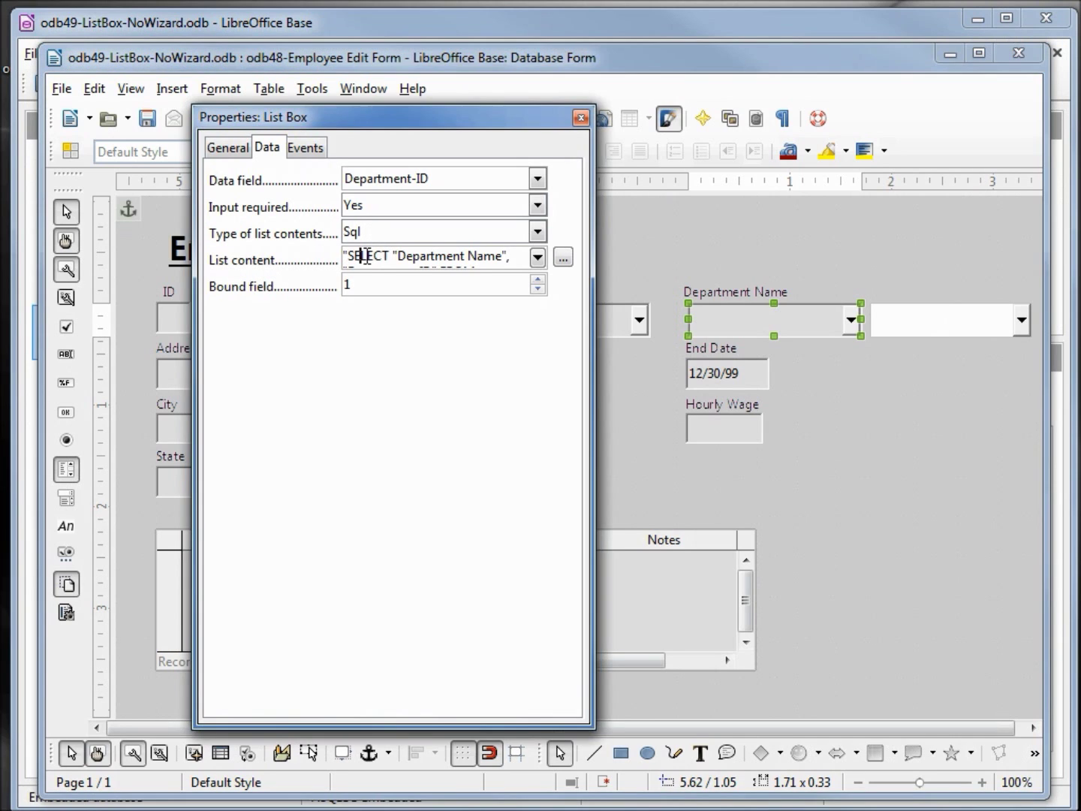
pyautogui.hotkey('alt', 'Down')
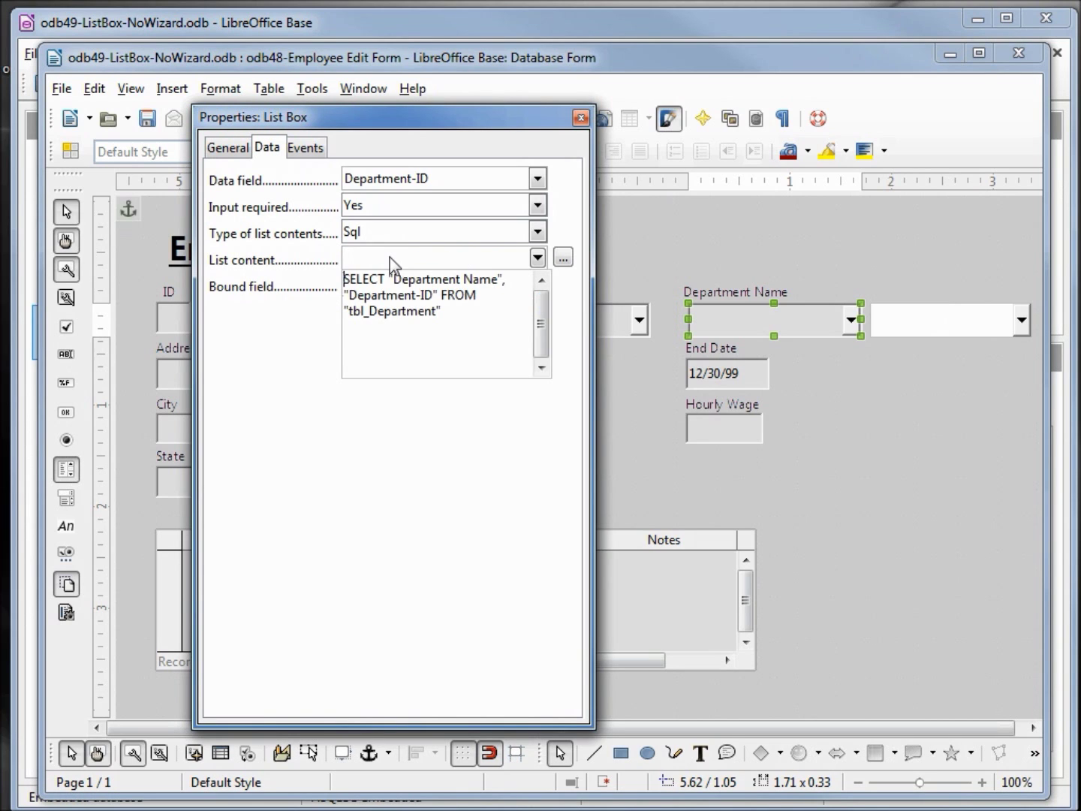
pyautogui.hotkey('shift', 'Down')
pyautogui.hotkey('shift', 'Down')
pyautogui.hotkey('shift', 'Right')
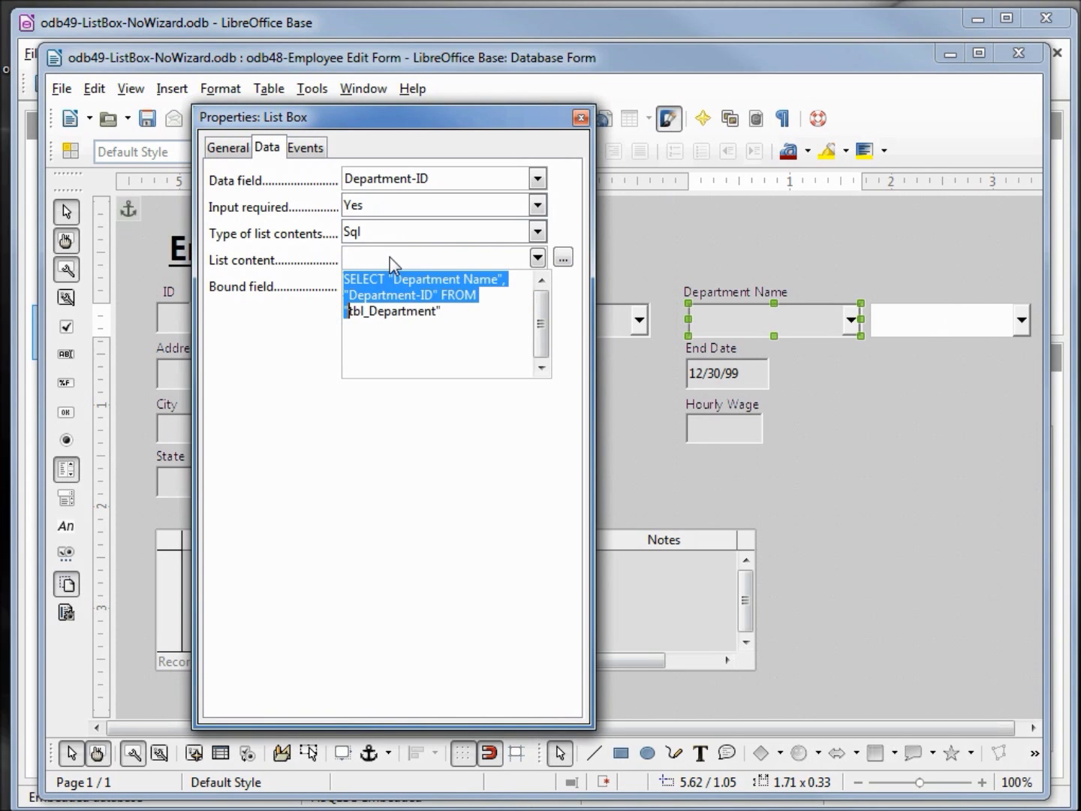
pyautogui.hotkey('shift', 'End')
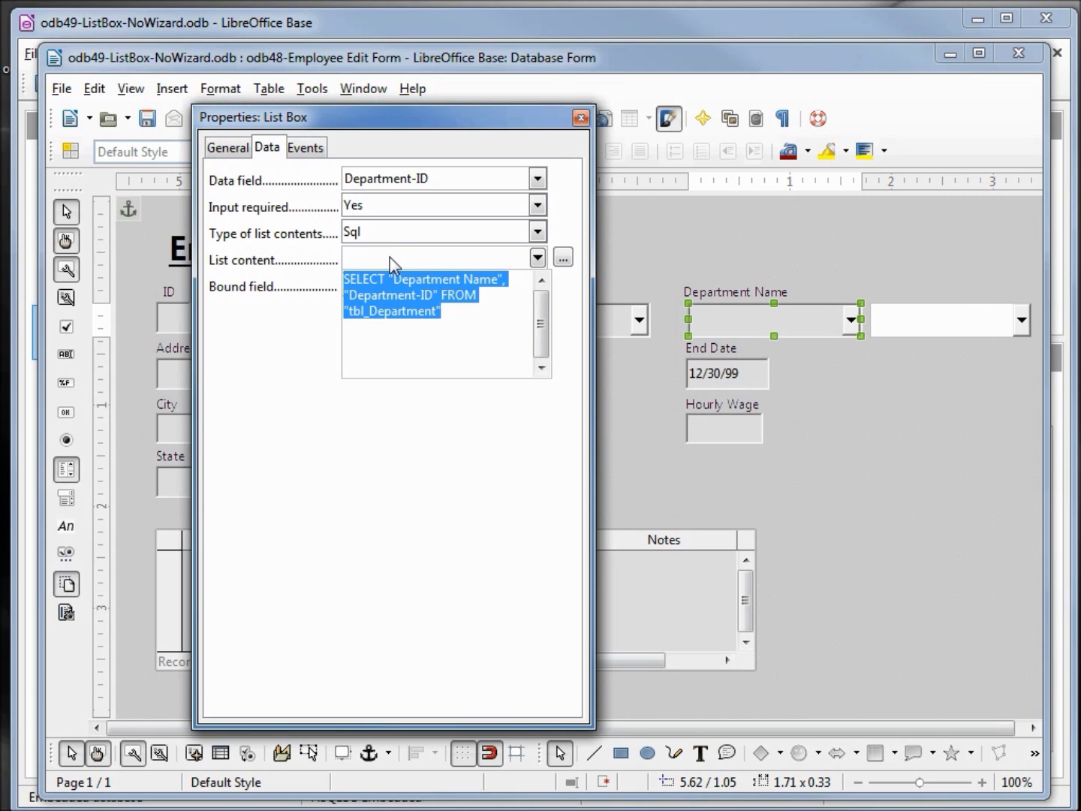
pyautogui.hotkey('alt', 'Up')
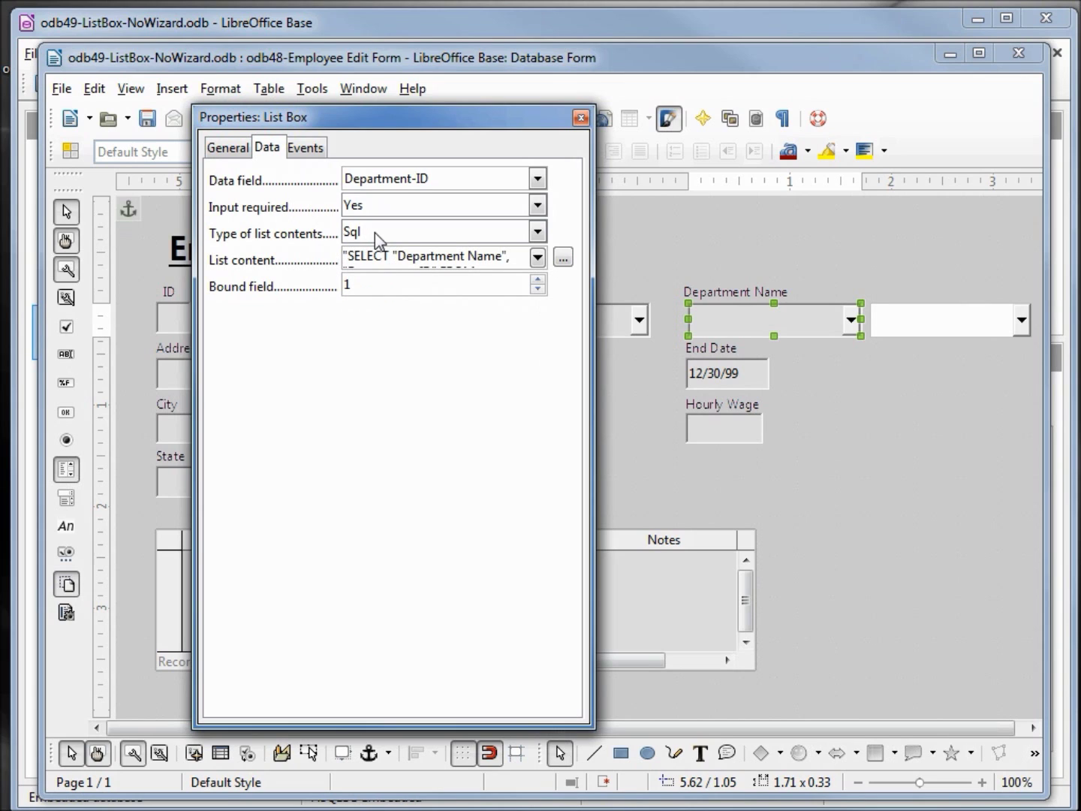
# Step: Set the new list box's type of list contents to Sql
pyautogui.click(976, 320)
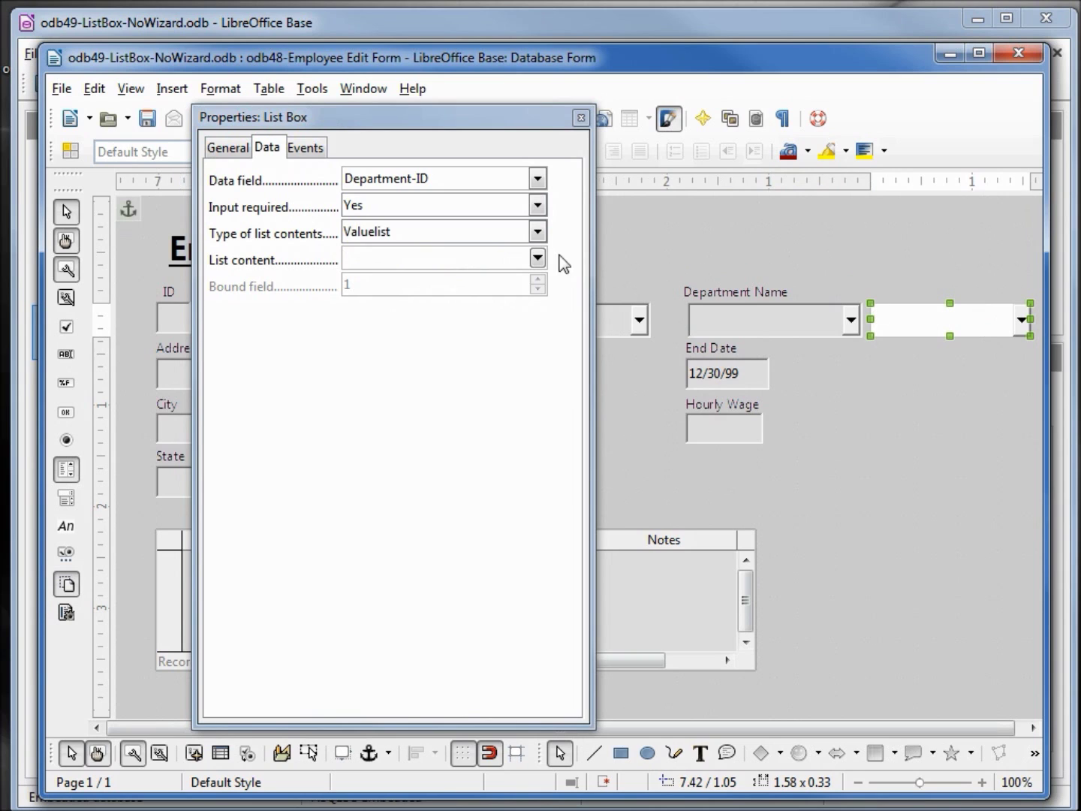
pyautogui.click(537, 232)
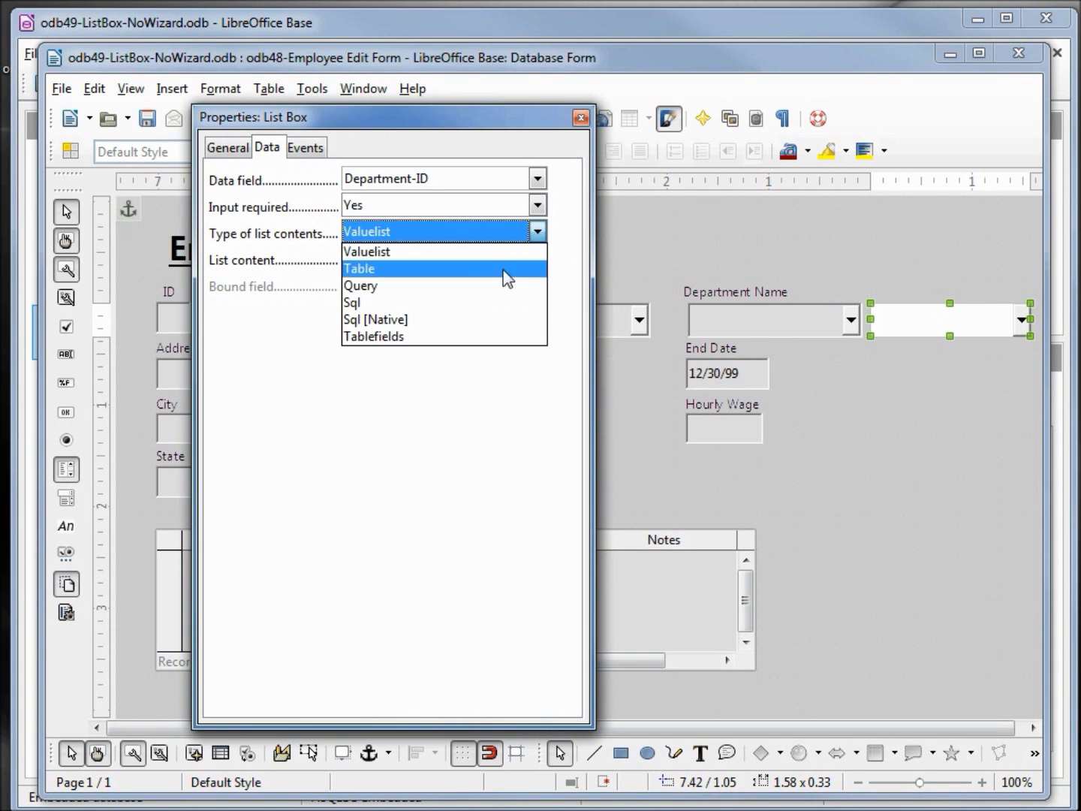
pyautogui.click(478, 308)
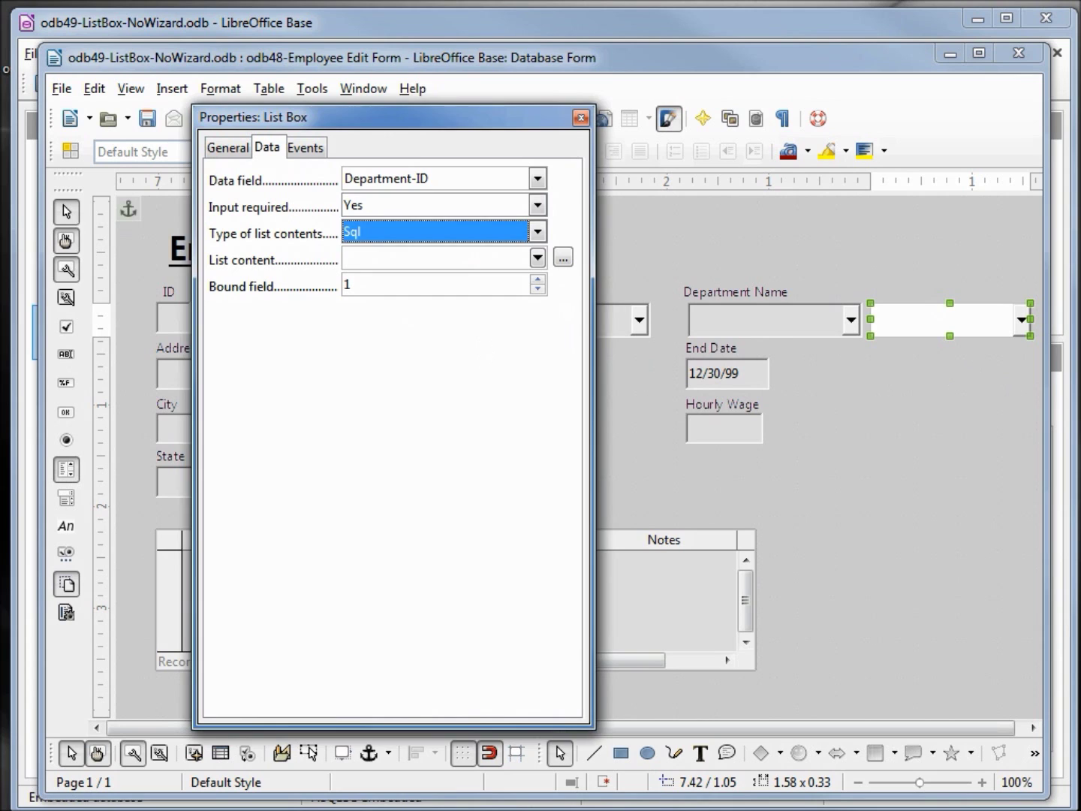
# Step: Copy the whole SELECT query on "tbl_Department" from Notepad and paste it as the new list box's list content
pyautogui.moveTo(1080, 284); pyautogui.dragTo(861, 269)
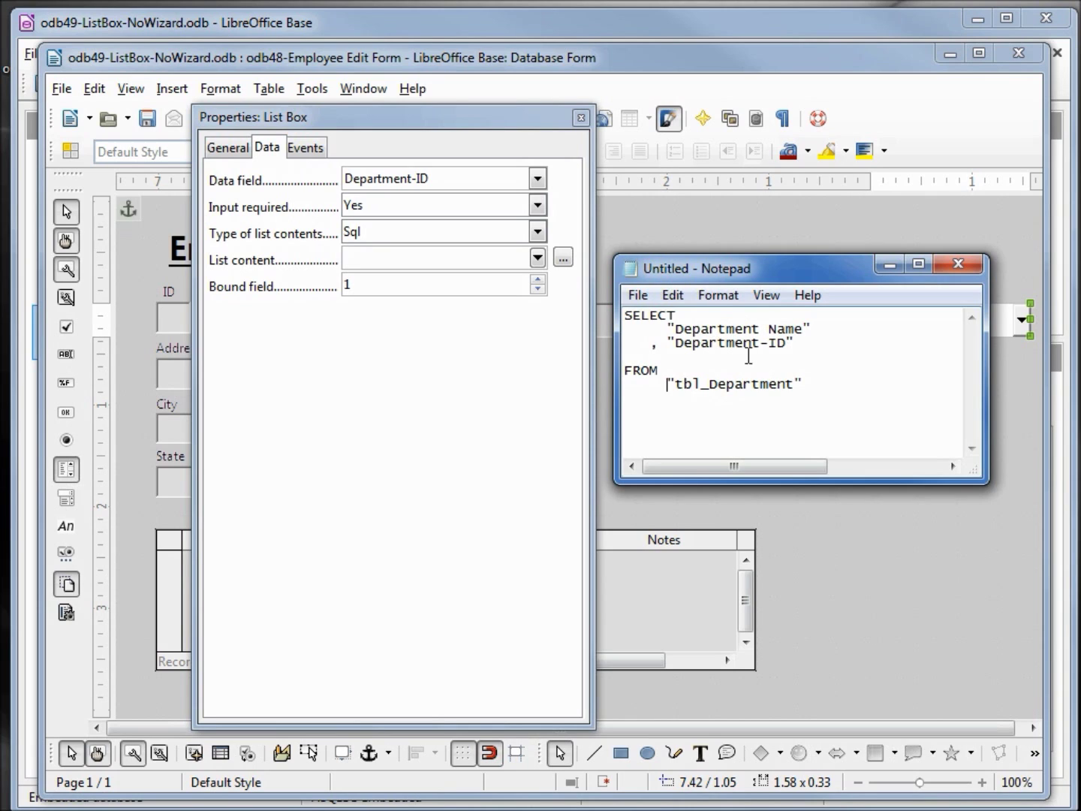
pyautogui.click(813, 383)
pyautogui.moveTo(813, 383); pyautogui.dragTo(616, 307)
pyautogui.hotkey('ctrl', 'c')
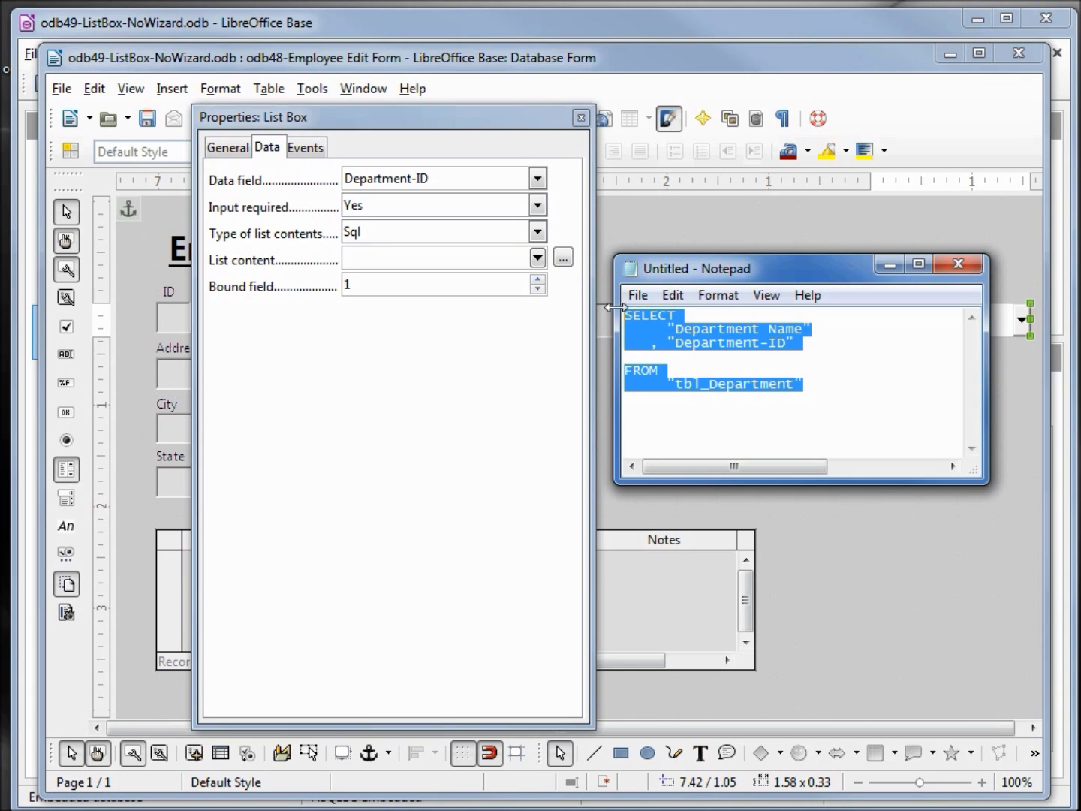
pyautogui.click(357, 260)
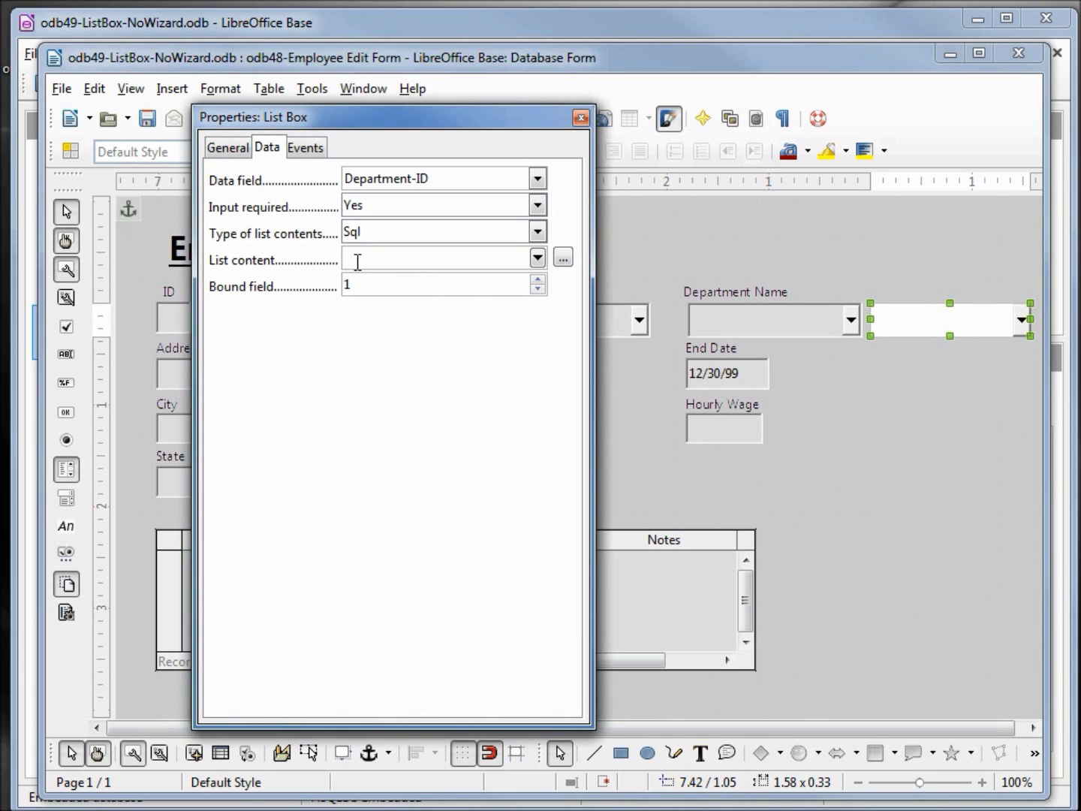
pyautogui.hotkey('ctrl', 'v')
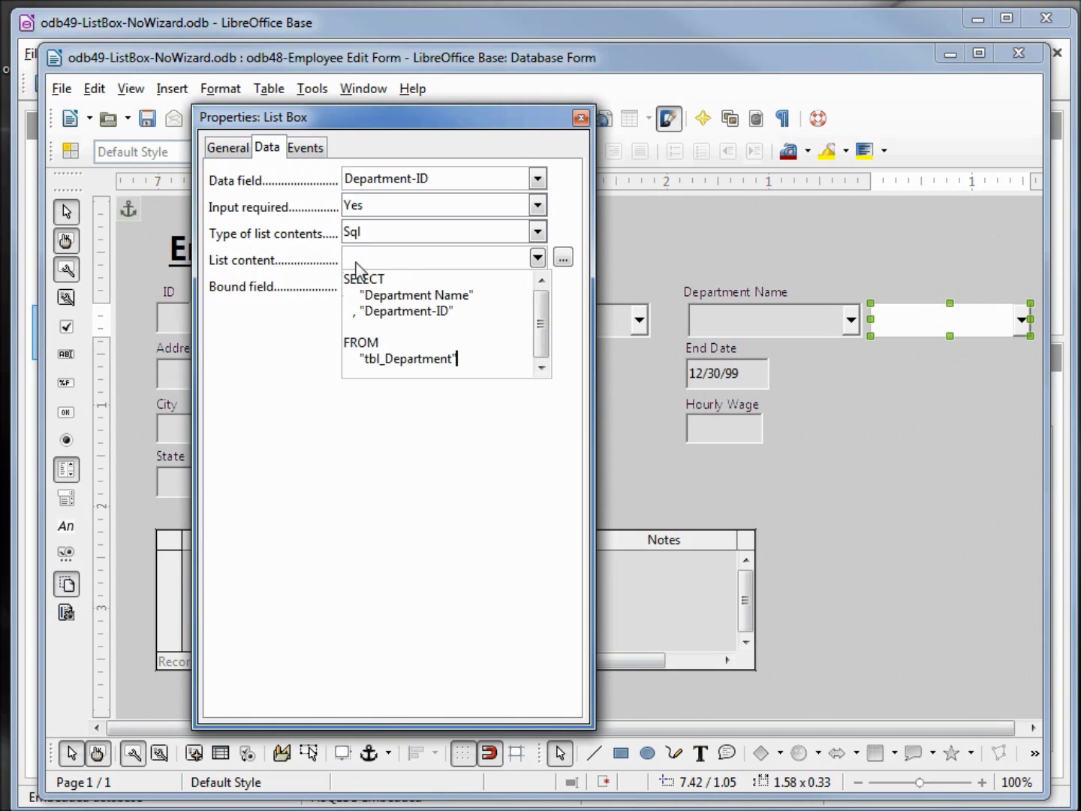
pyautogui.click(358, 261)
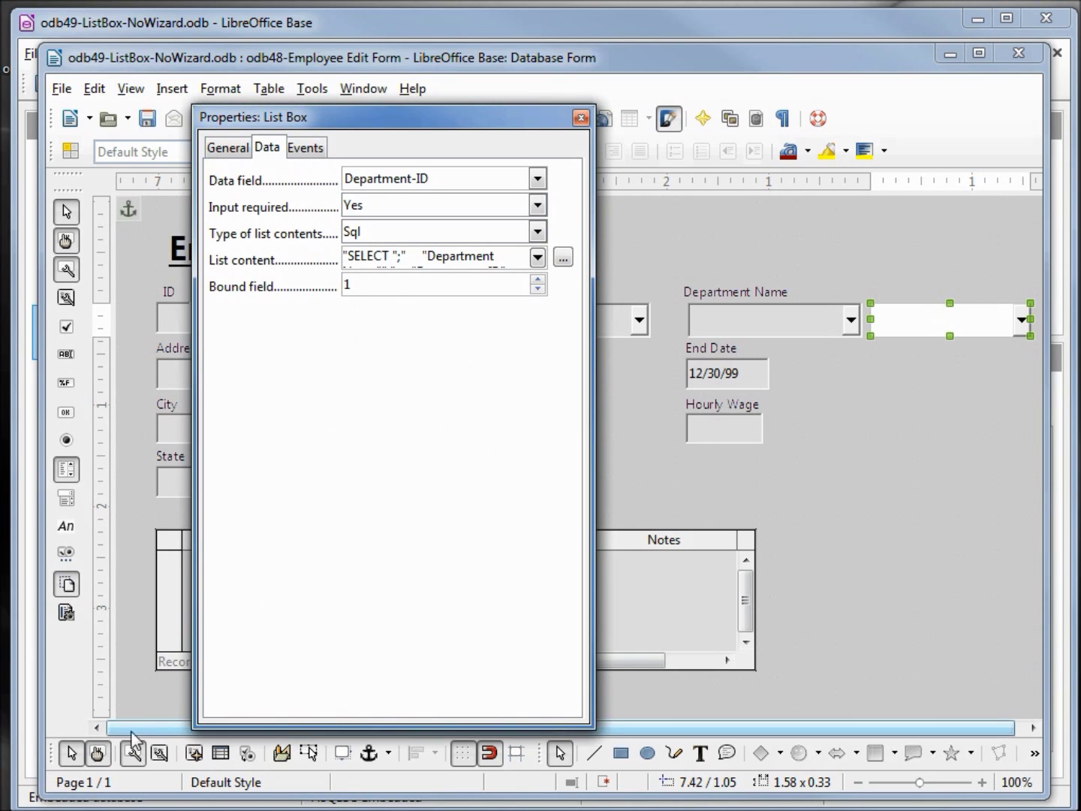
# Step: Leave design mode, choose Accounting in the new list box for the first employee record, and save the record
pyautogui.click(97, 753)
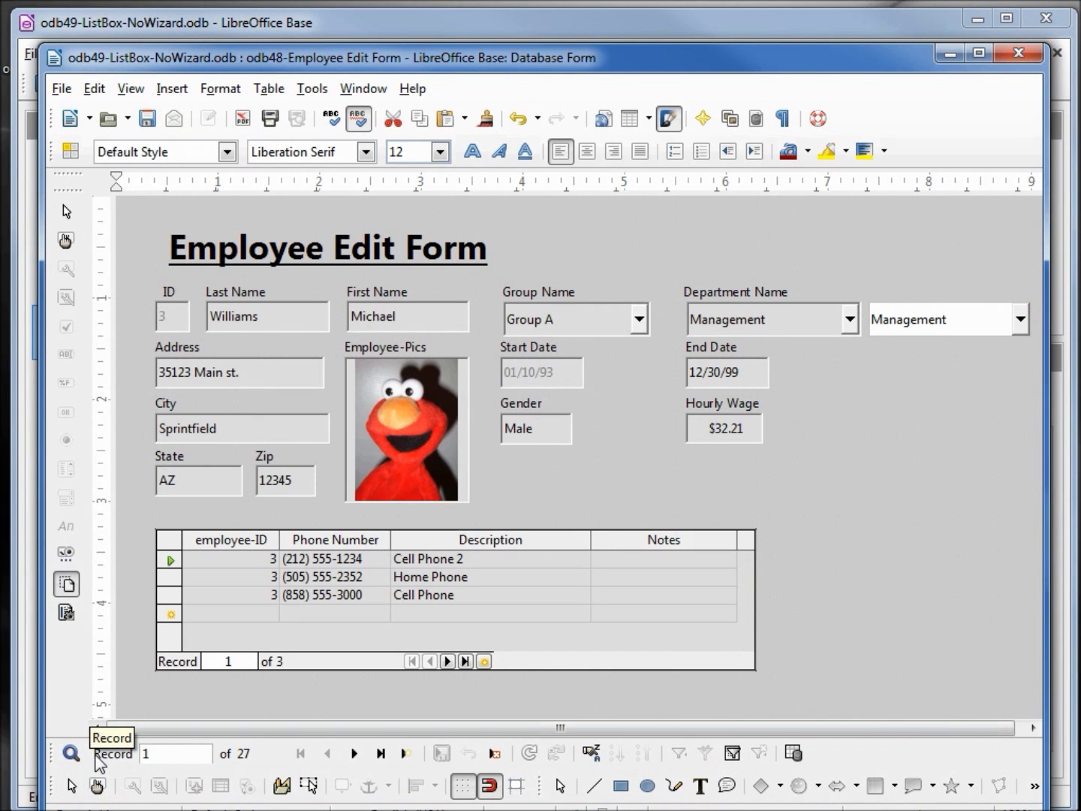
pyautogui.click(1019, 319)
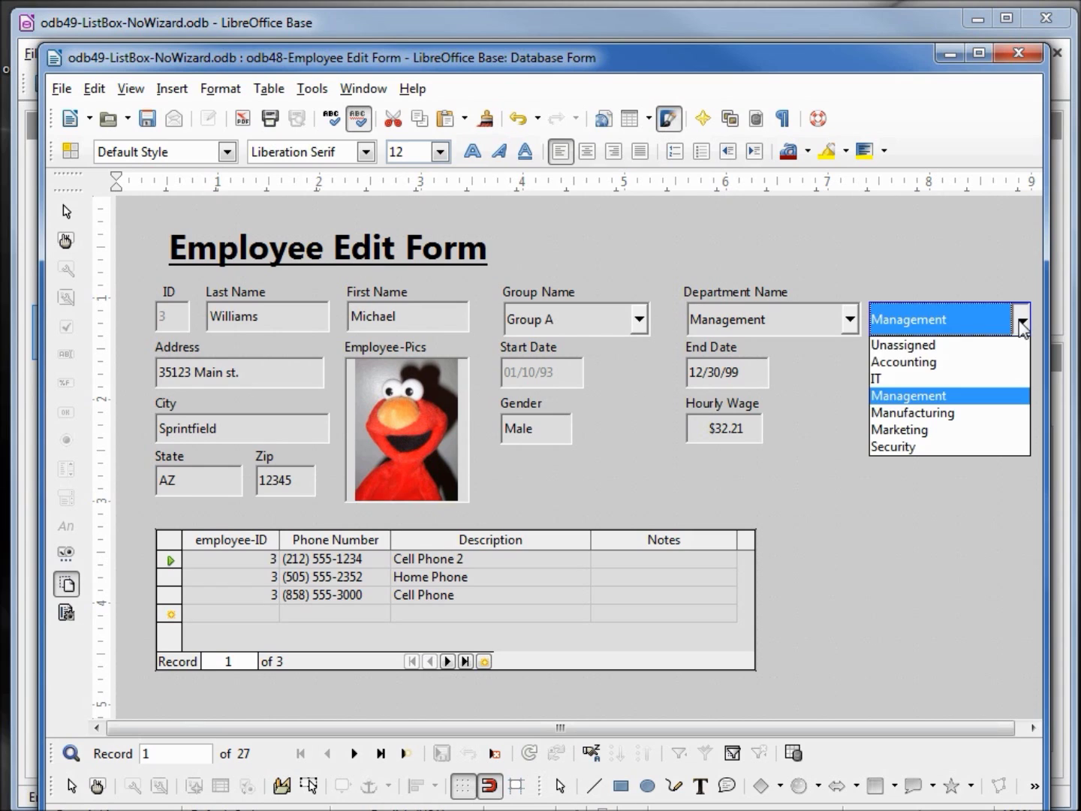
pyautogui.click(984, 367)
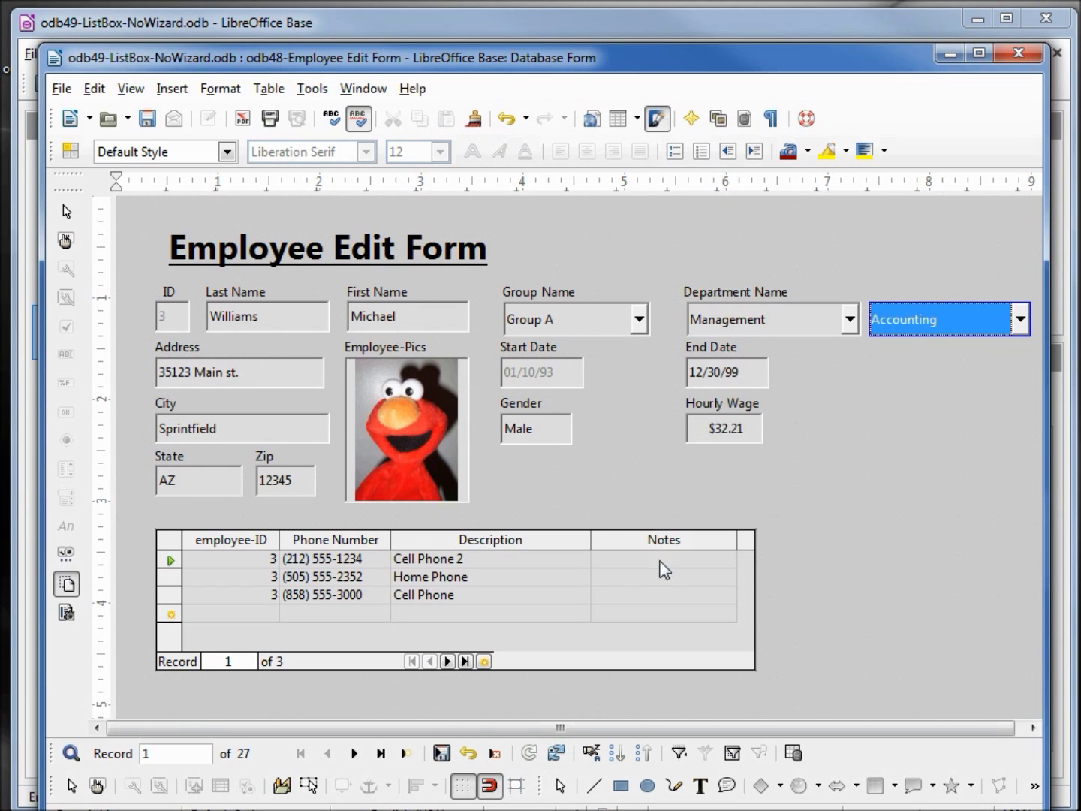
pyautogui.click(443, 752)
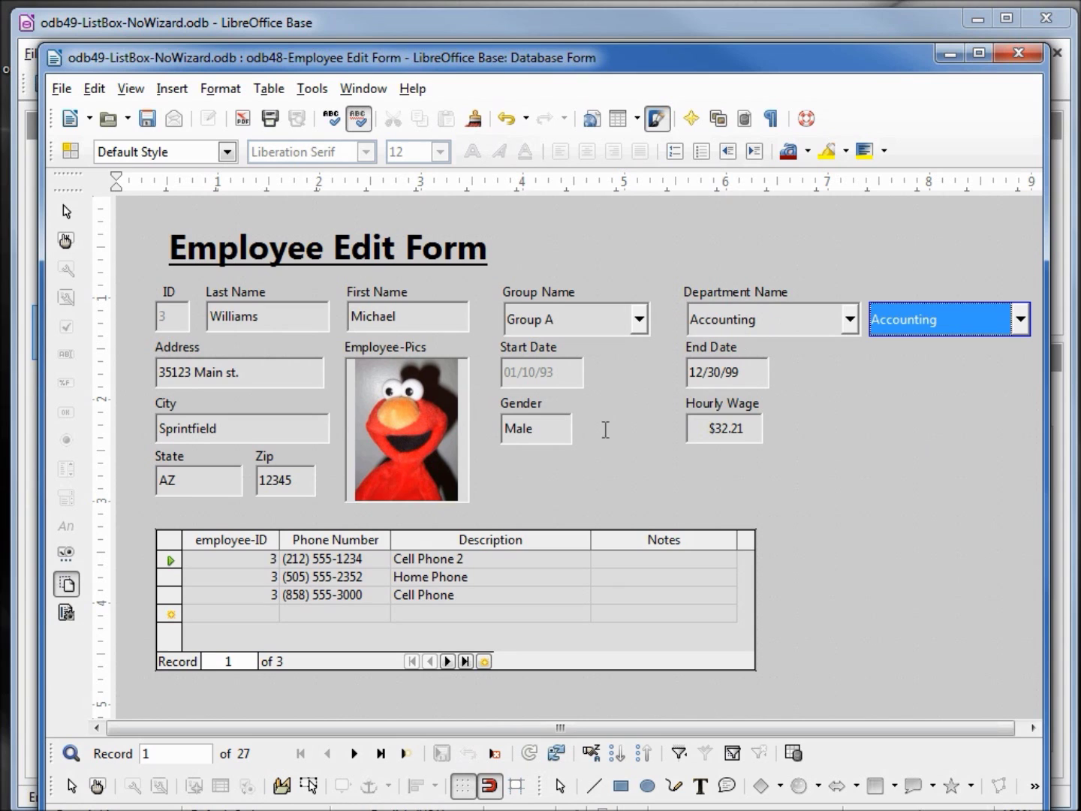
# Step: In design mode, replace the new list box's list content with the Notepad query selecting "Department Name", "Dept-Contact-Person" and "Department-ID" from "tbl_Department"
pyautogui.click(97, 786)
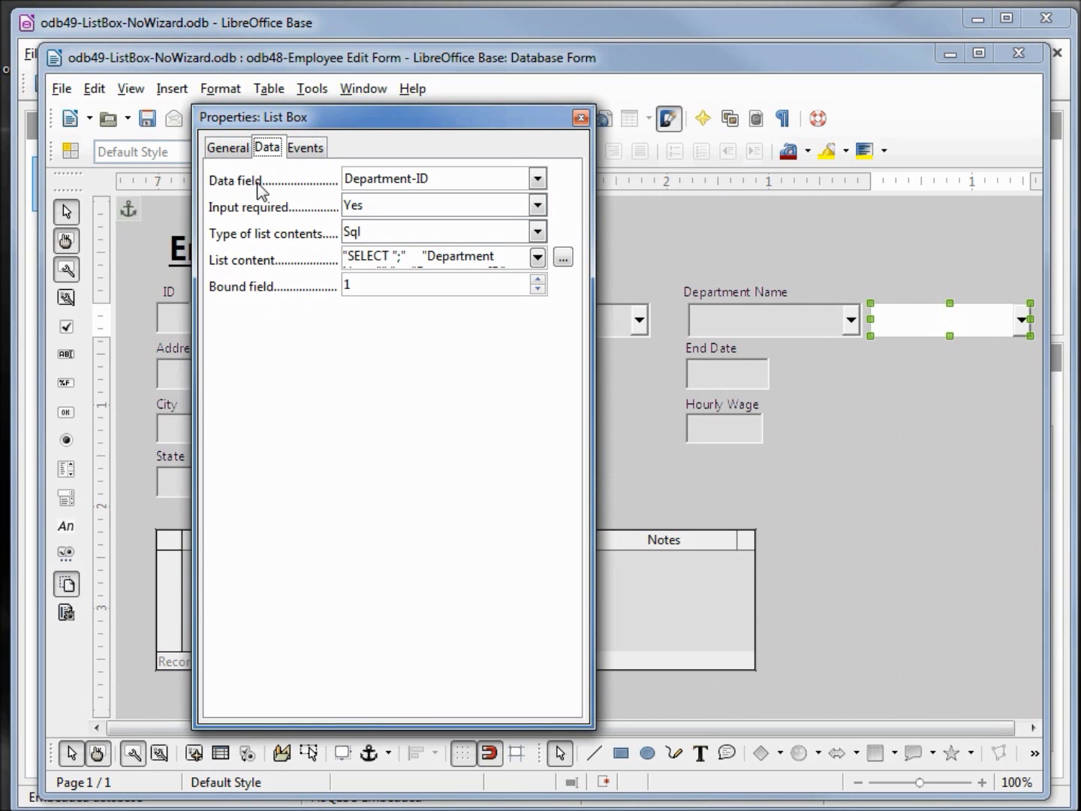
pyautogui.moveTo(1079, 283); pyautogui.dragTo(832, 234)
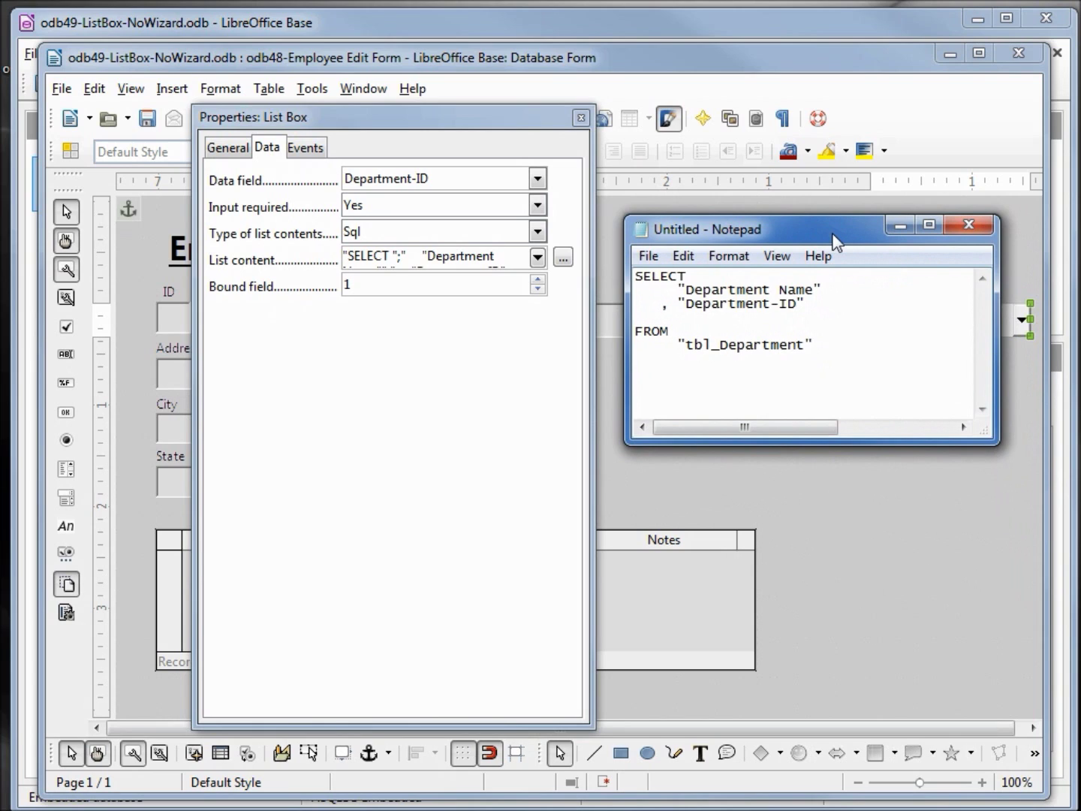
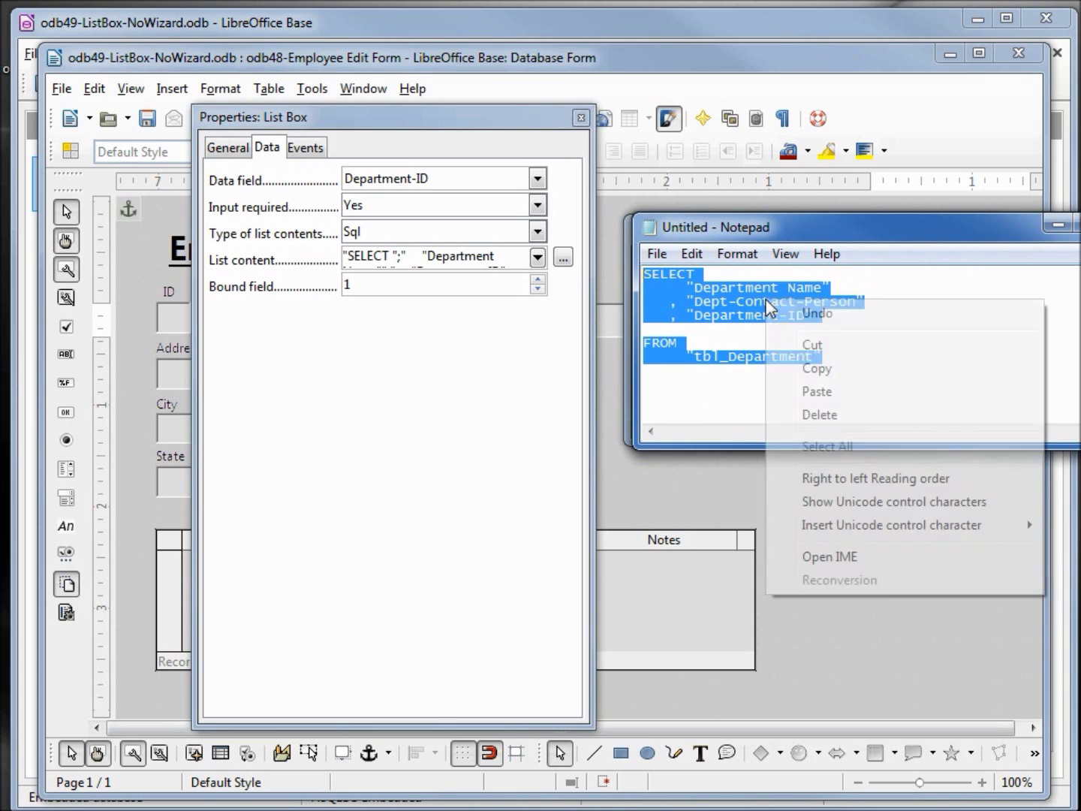
pyautogui.click(817, 371)
pyautogui.click(537, 257)
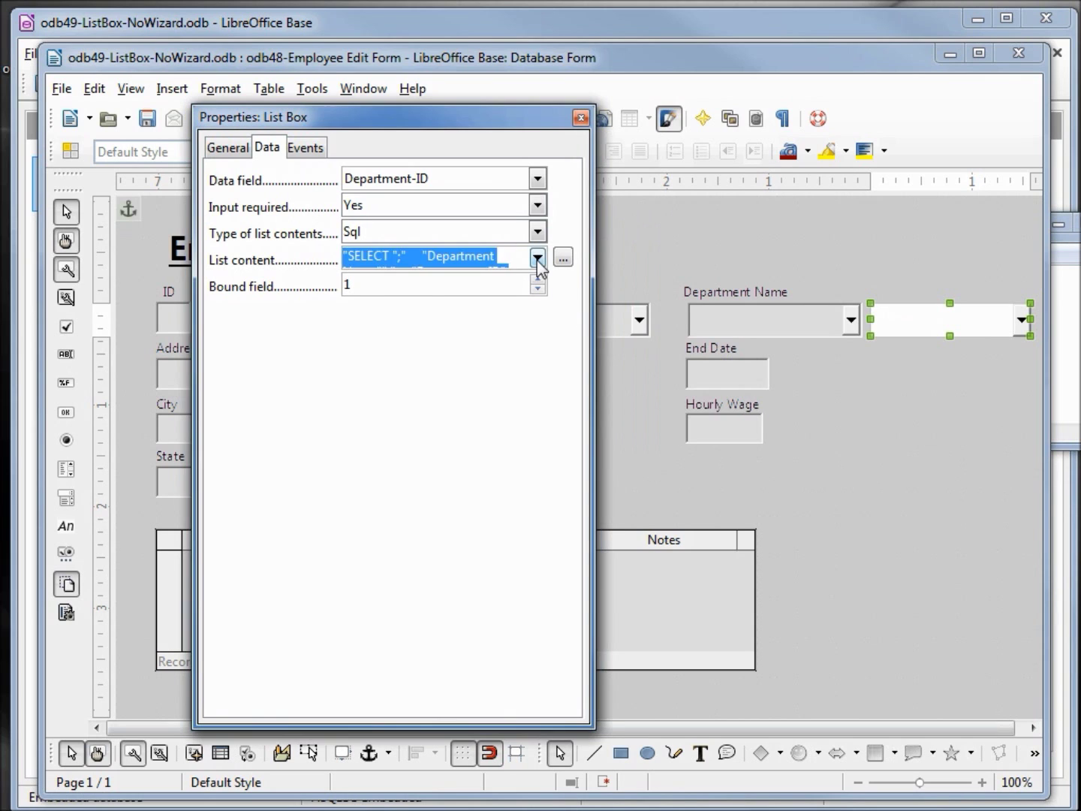
pyautogui.click(481, 362)
pyautogui.hotkey('alt', 'Down')
pyautogui.hotkey('ctrl', 'v')
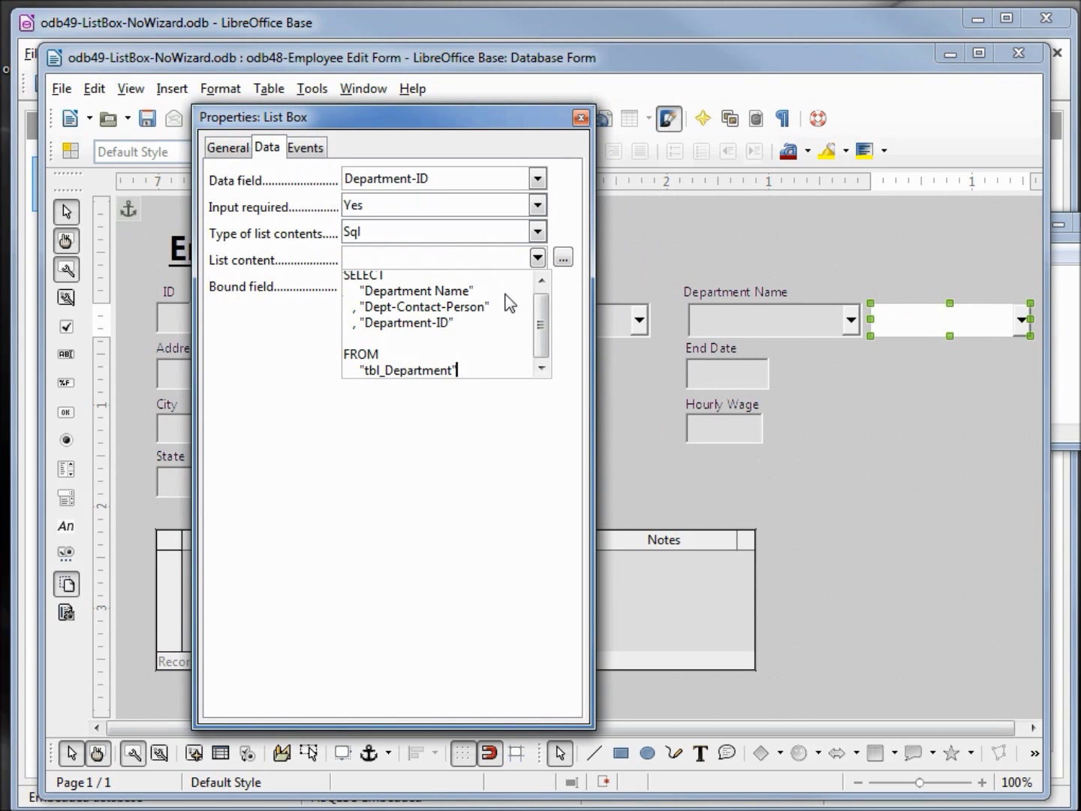
pyautogui.click(346, 293)
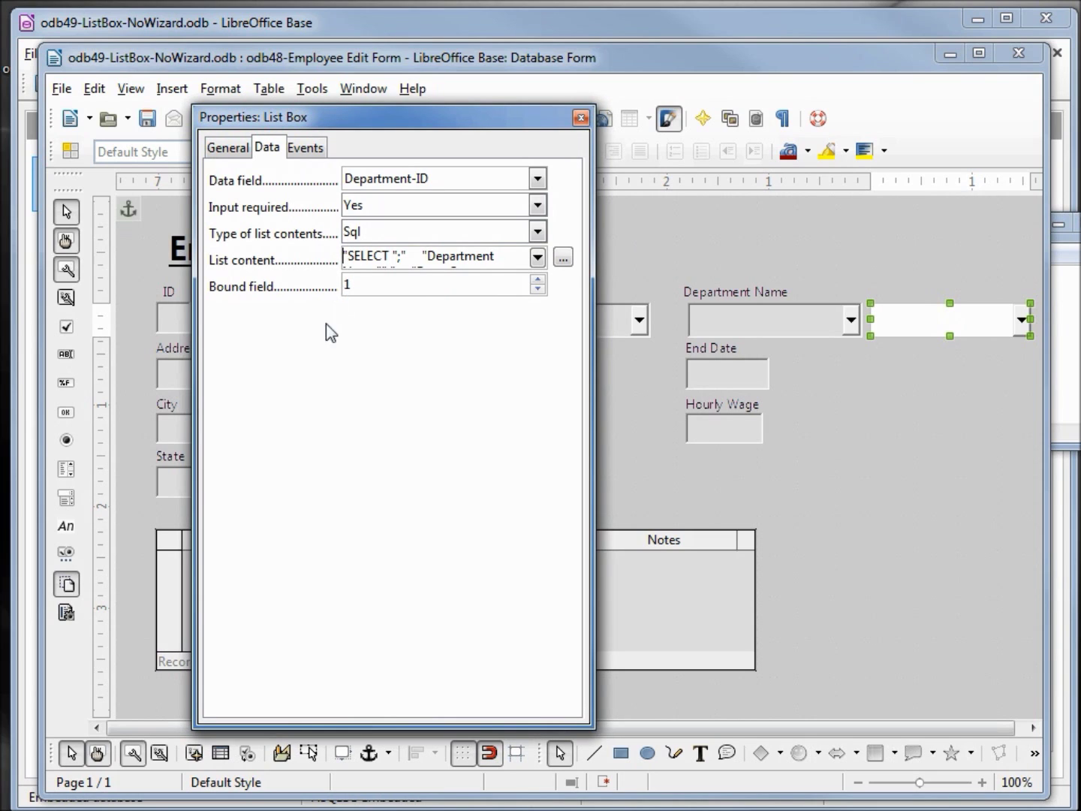
# Step: Leave design mode and try to save the first employee record with Marketing chosen in the new list box
pyautogui.click(98, 754)
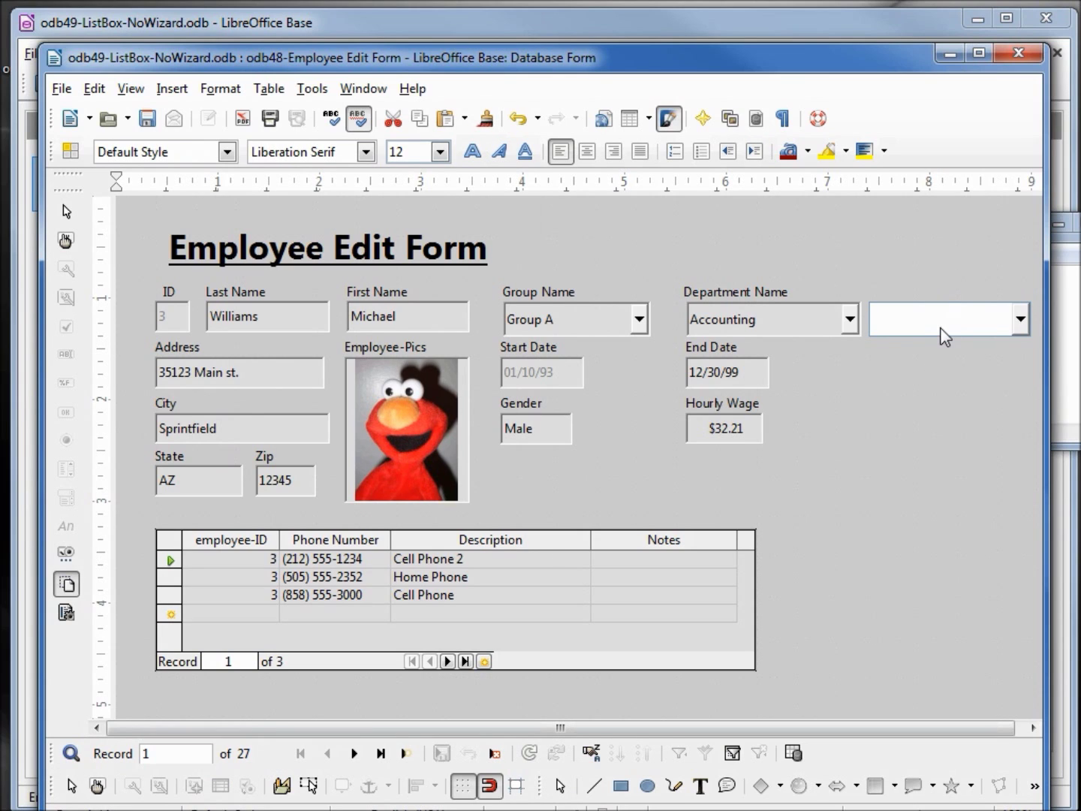
pyautogui.click(1022, 319)
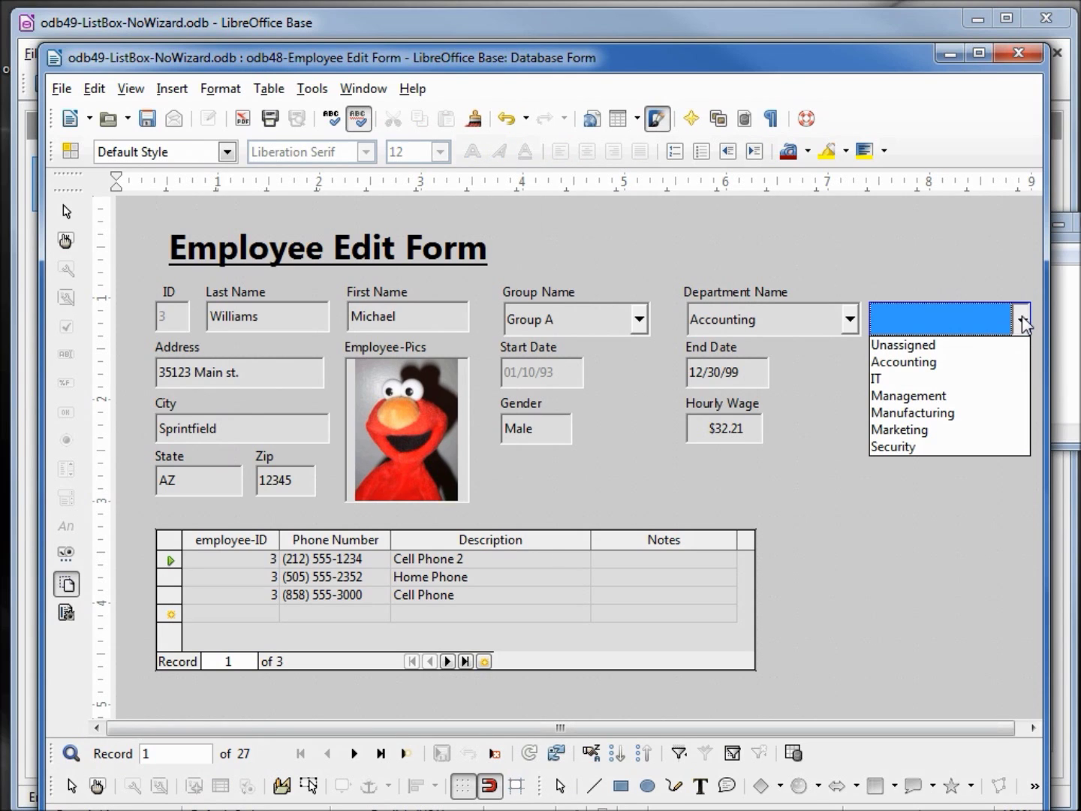
pyautogui.click(960, 429)
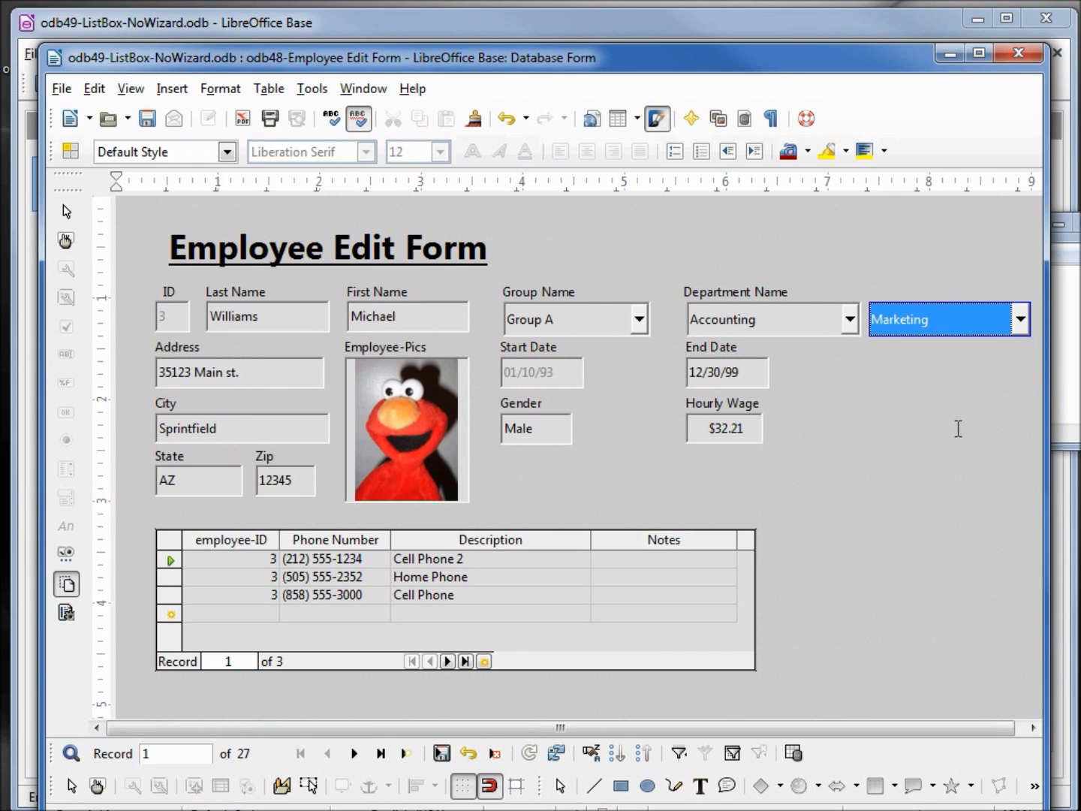
pyautogui.click(442, 753)
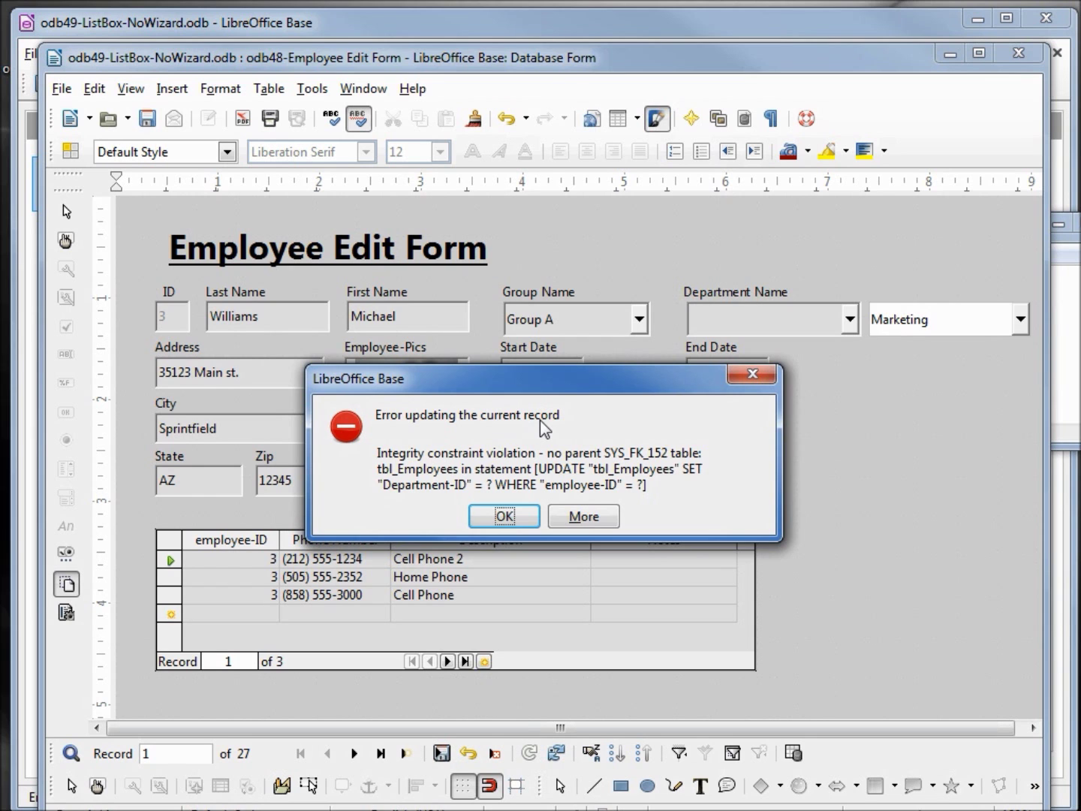
# Step: Compare the tbl_Department table's columns with the field order of the query in Notepad, and dismiss the message
pyautogui.moveTo(1080, 228); pyautogui.dragTo(539, 75)
pyautogui.moveTo(1080, 240); pyautogui.dragTo(820, 556)
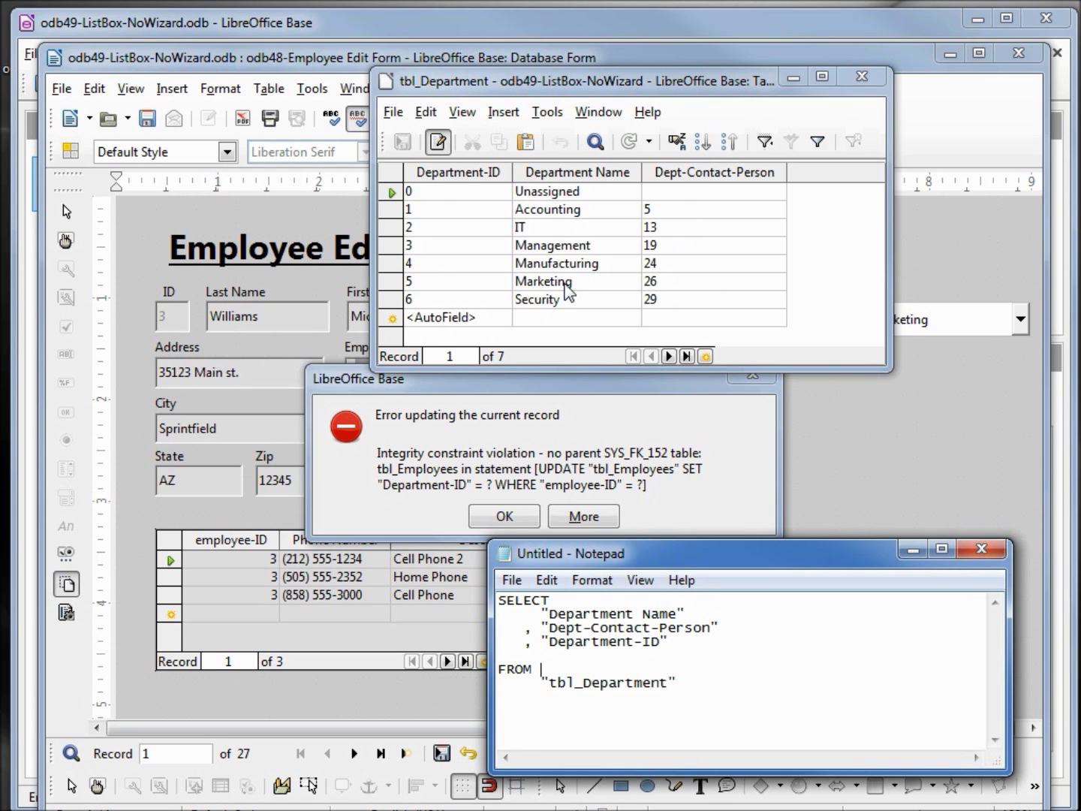
pyautogui.click(504, 517)
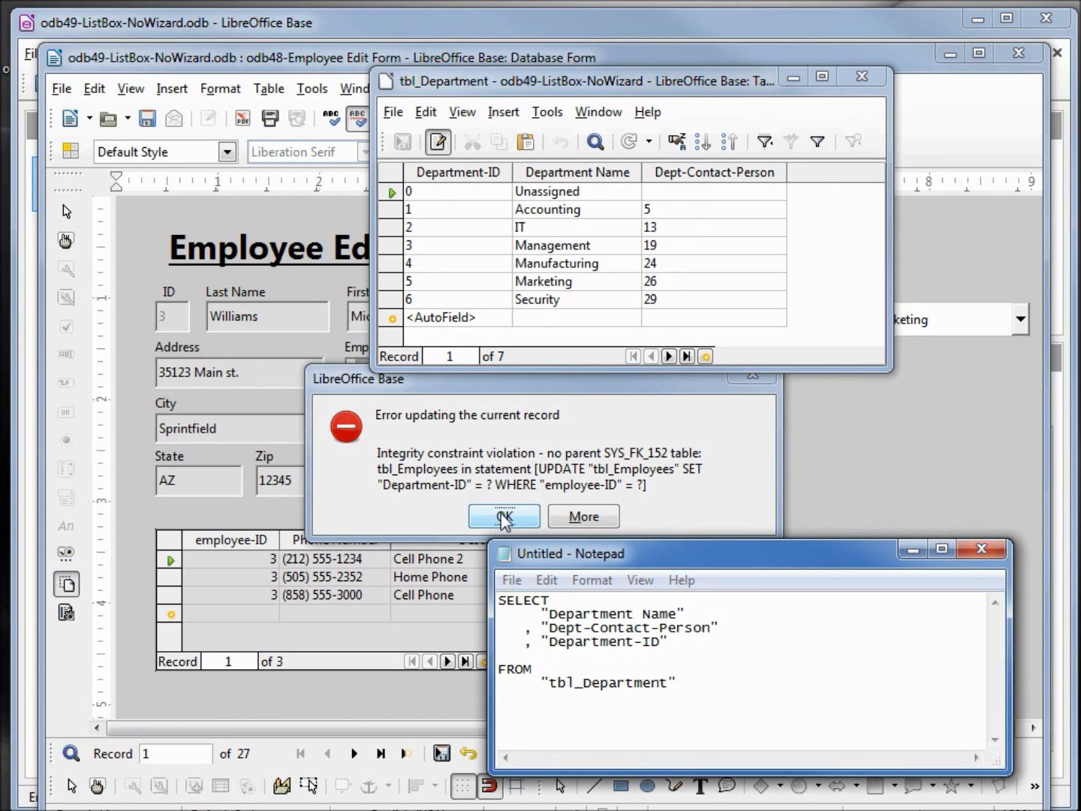
# Step: Choose Accounting in the new list box for the first employee record and save the record
pyautogui.click(1019, 322)
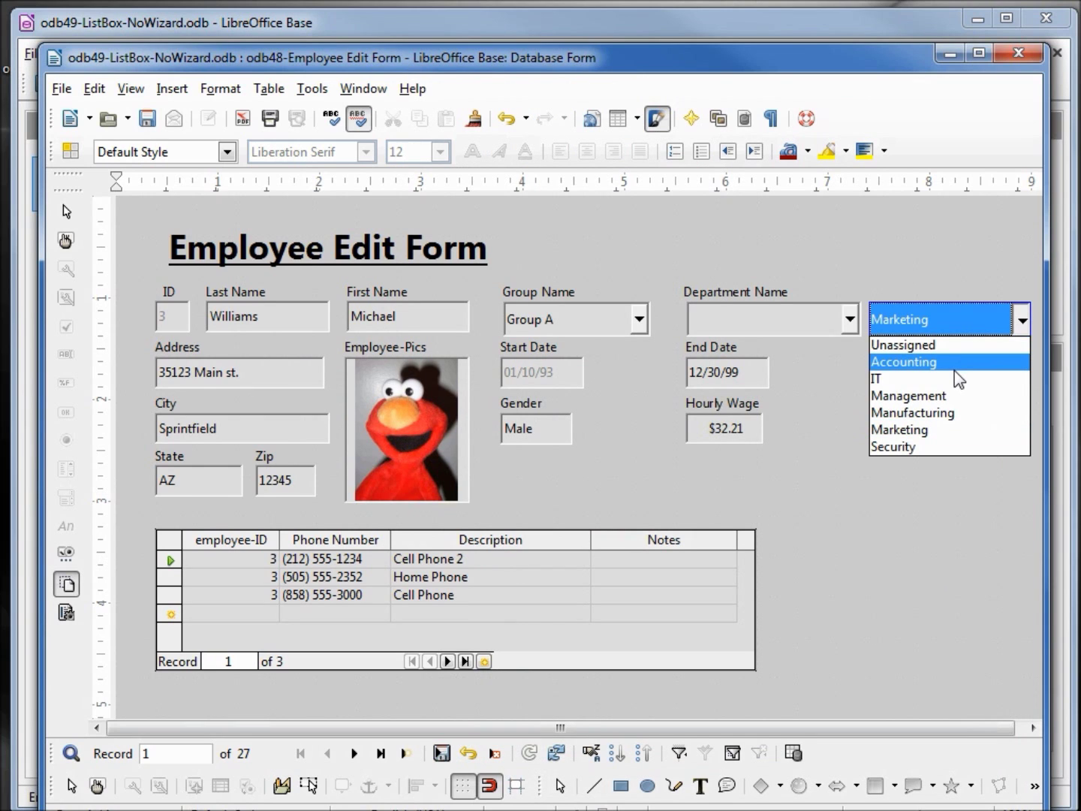
pyautogui.click(954, 365)
pyautogui.click(442, 753)
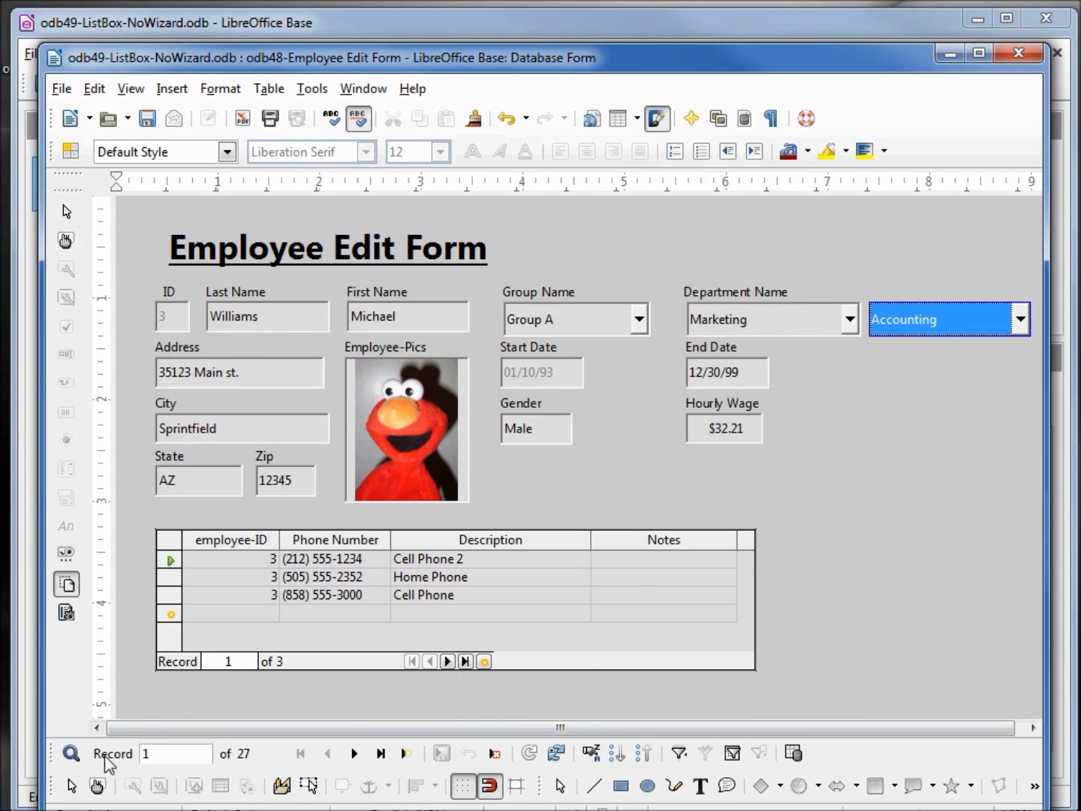
# Step: Return to design mode, set the new list box's bound field to 2, check its list content, and save the form
pyautogui.click(96, 786)
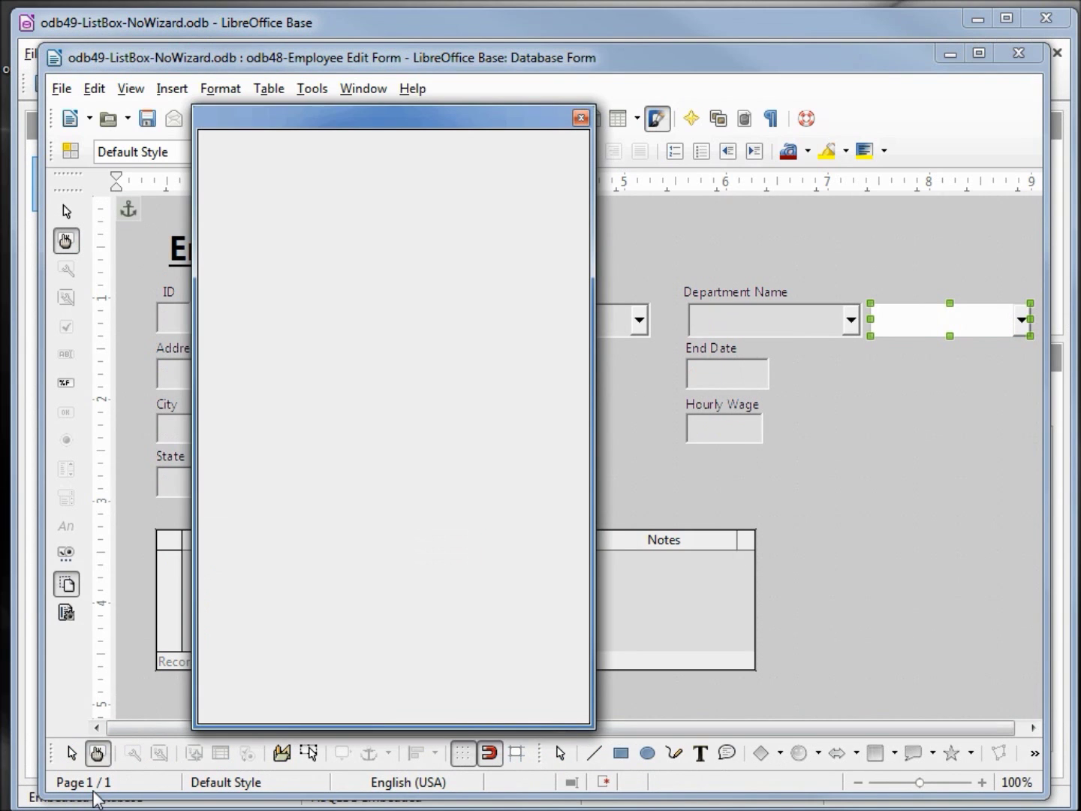
pyautogui.click(359, 284)
pyautogui.moveTo(358, 284); pyautogui.dragTo(330, 283)
pyautogui.write('2')
pyautogui.click(537, 258)
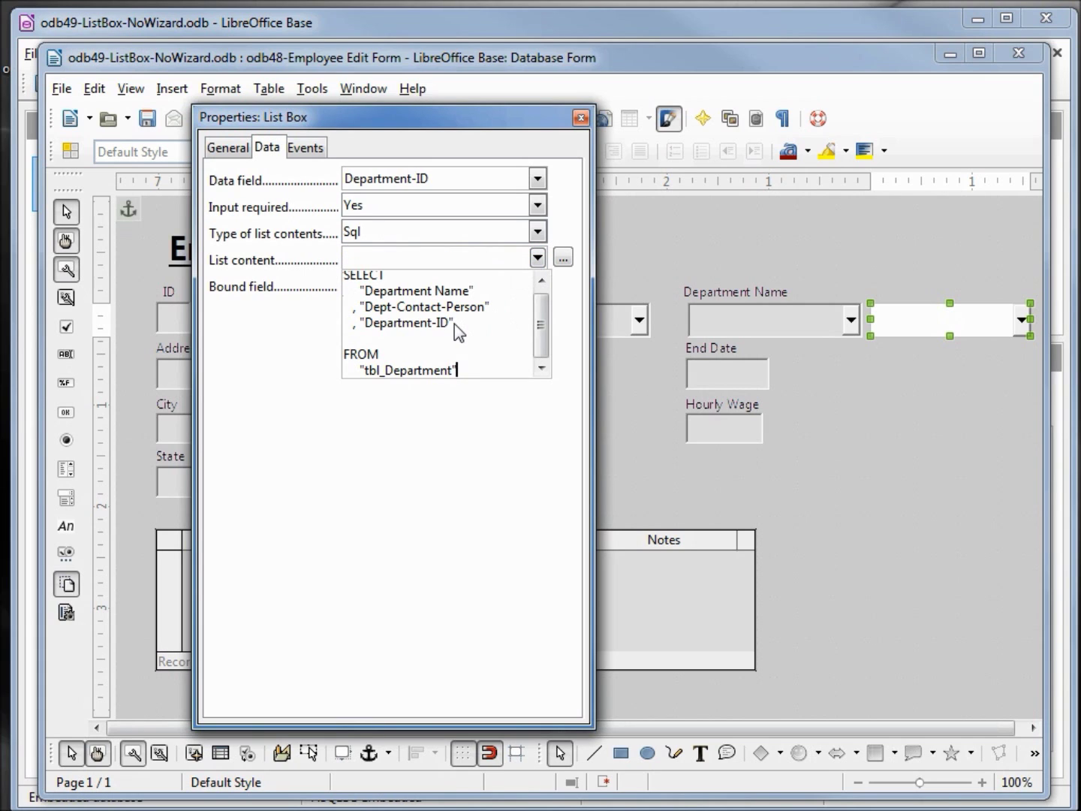
pyautogui.click(536, 258)
pyautogui.click(580, 118)
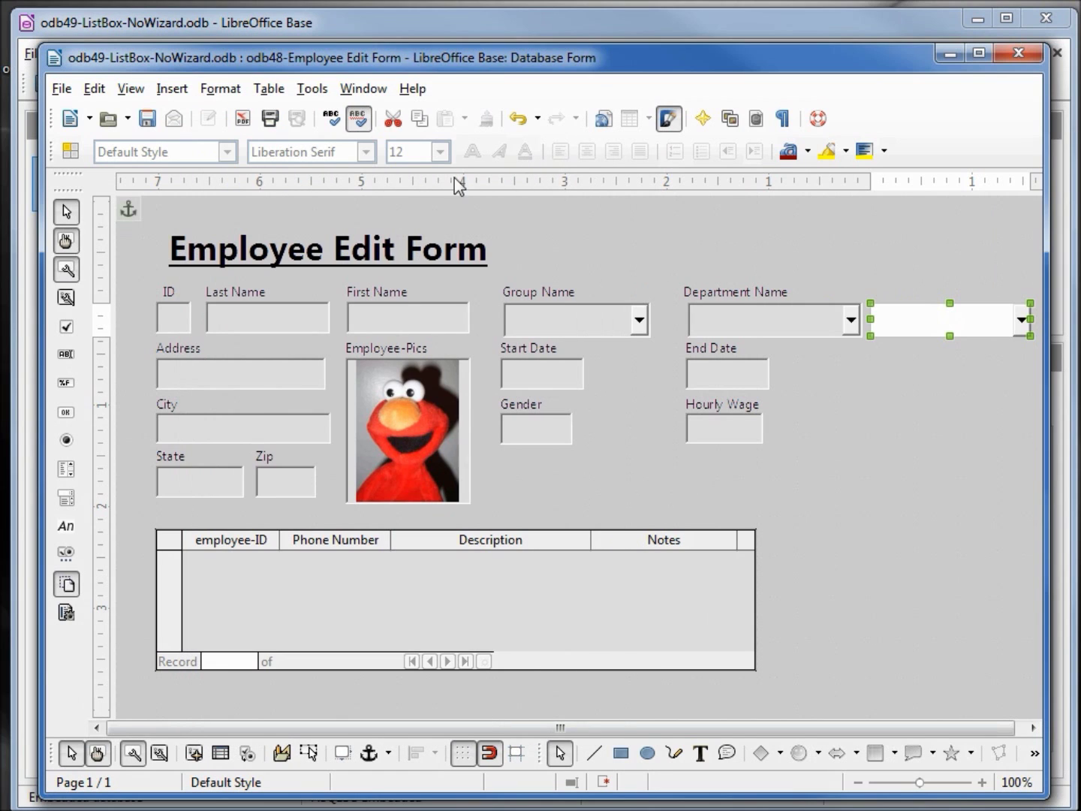
pyautogui.click(150, 120)
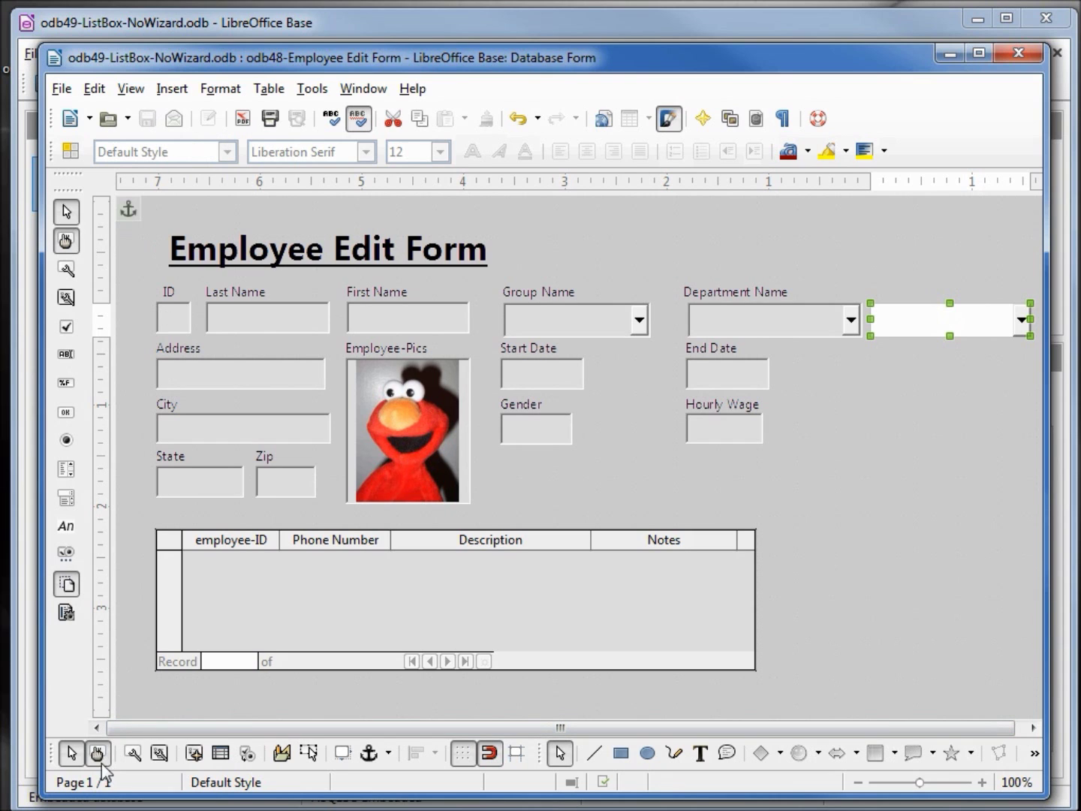
# Step: Leave design mode, choose IT in the new list box for the first employee record, and save the record
pyautogui.click(96, 753)
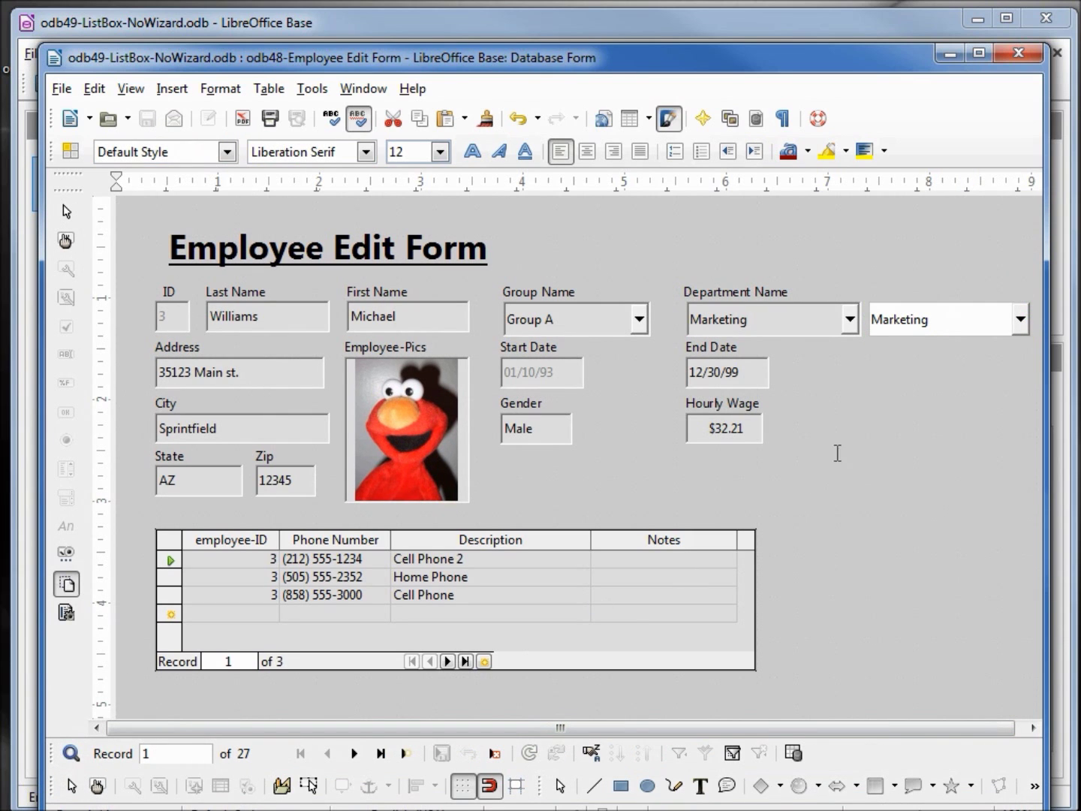
pyautogui.click(1011, 321)
pyautogui.click(1013, 321)
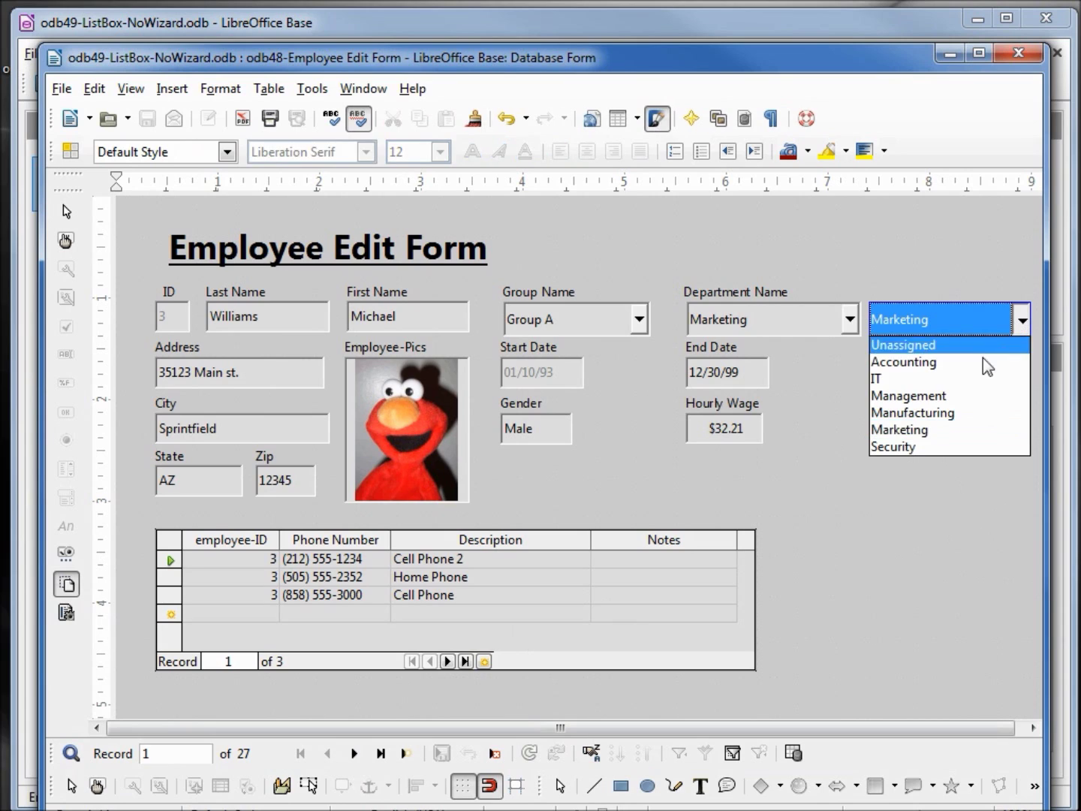
pyautogui.click(954, 379)
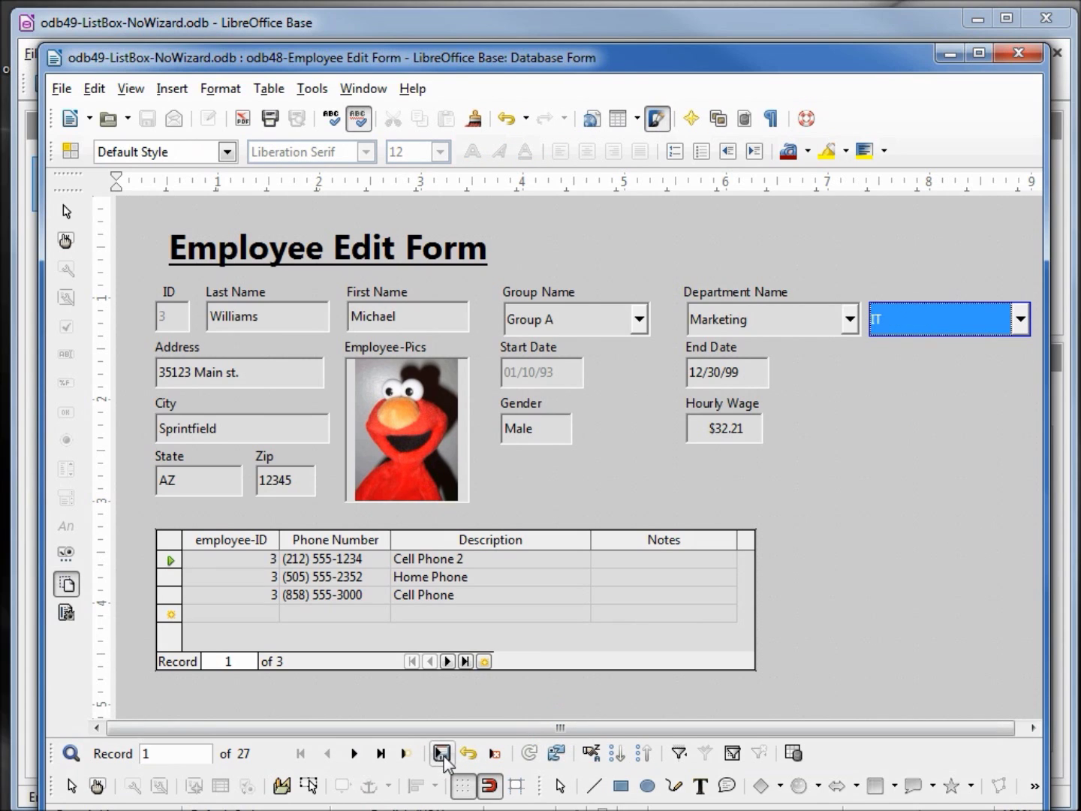
pyautogui.click(443, 753)
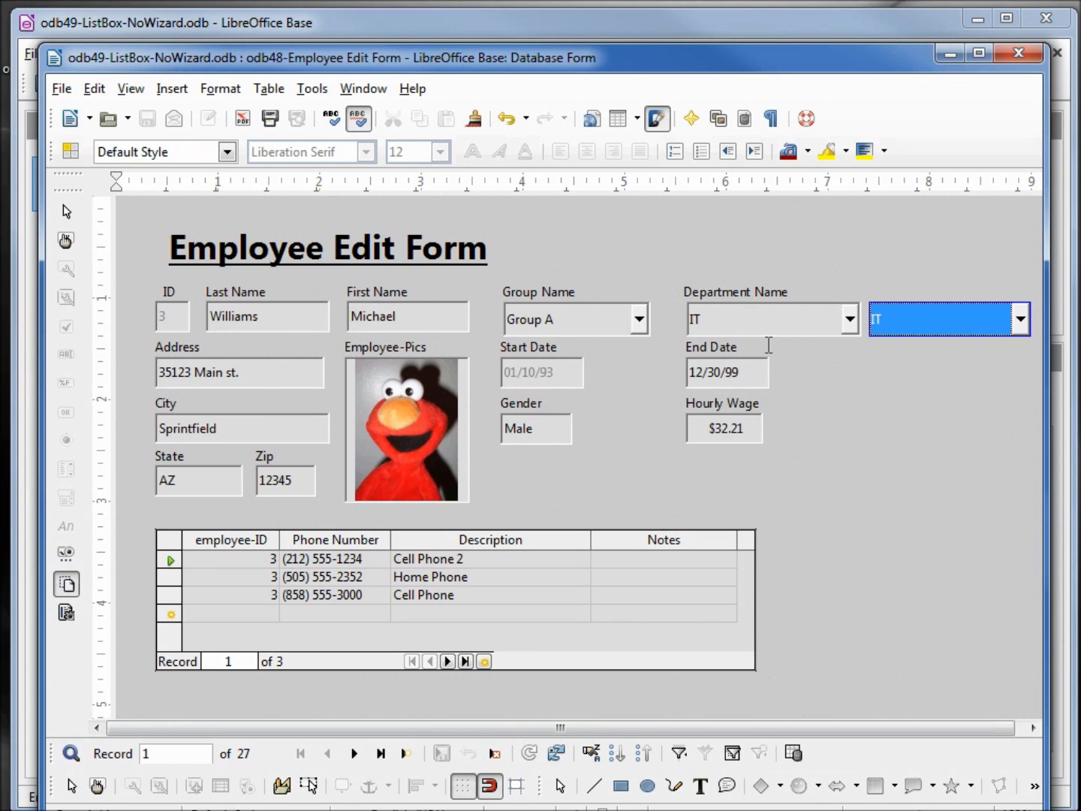
# Step: Change the first employee's department to Marketing in the new list box and save the record
pyautogui.click(1022, 318)
pyautogui.click(939, 428)
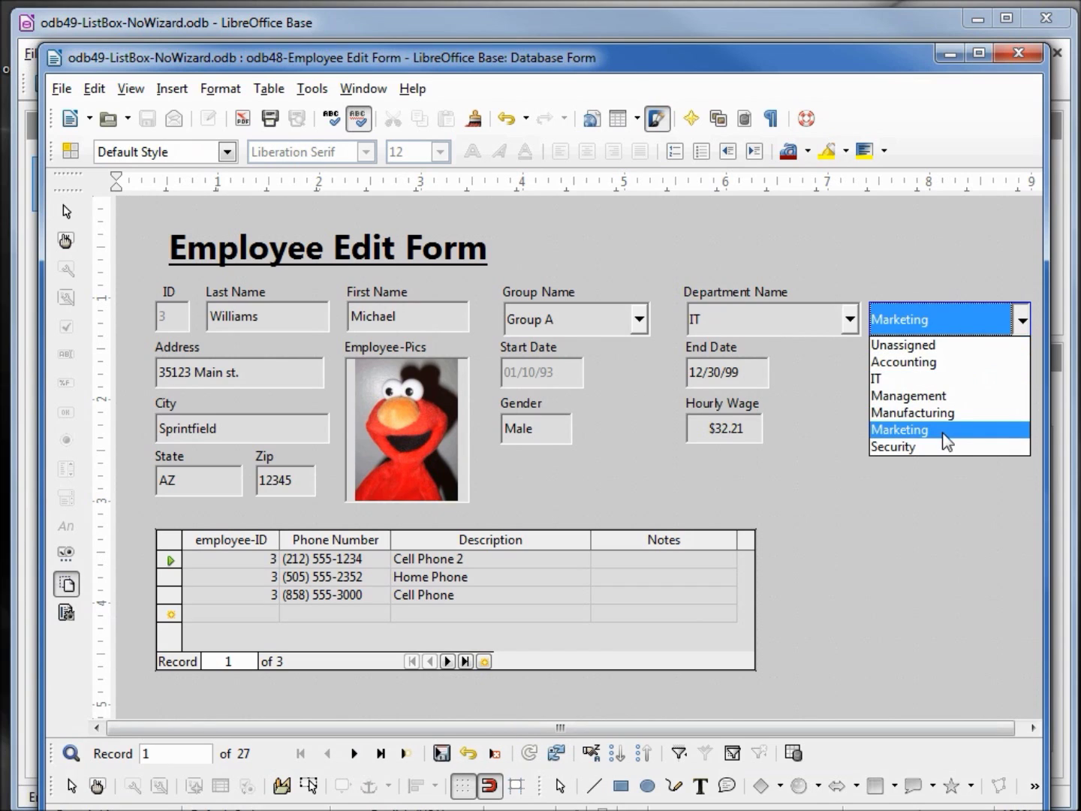
pyautogui.click(443, 753)
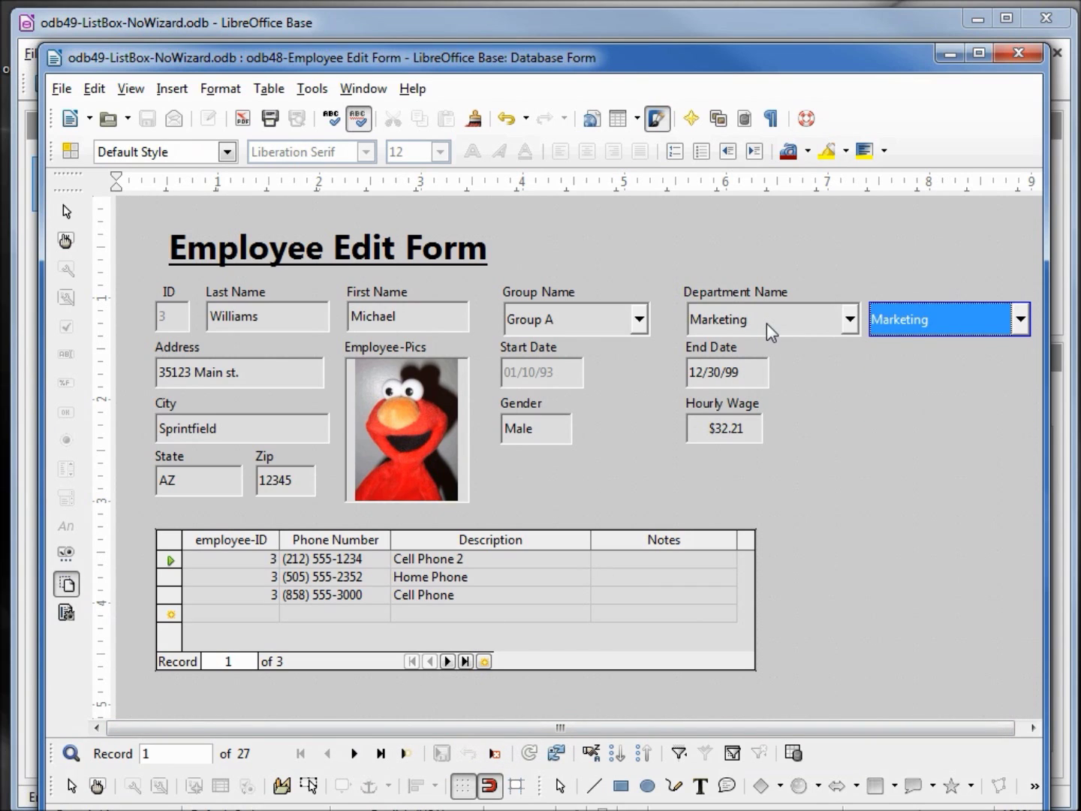